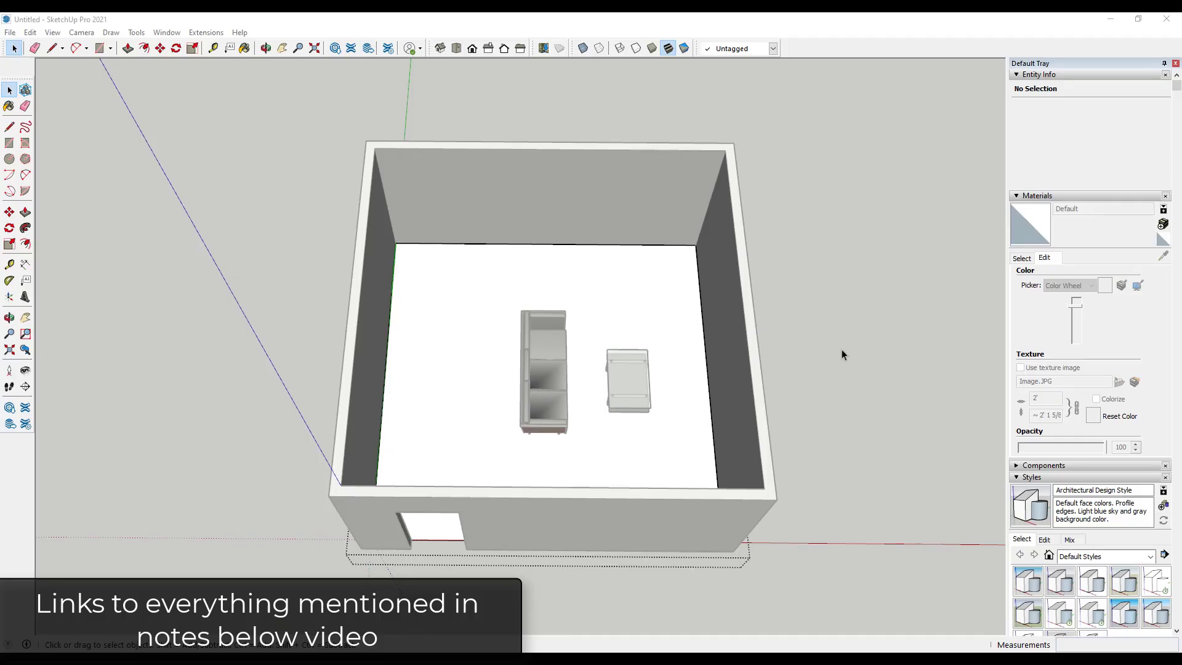
# Create a new material that uses Image.JPG as its texture and paint the room's floor face with it
pyautogui.moveTo(841, 354); pyautogui.dragTo(789, 320, button='middle')
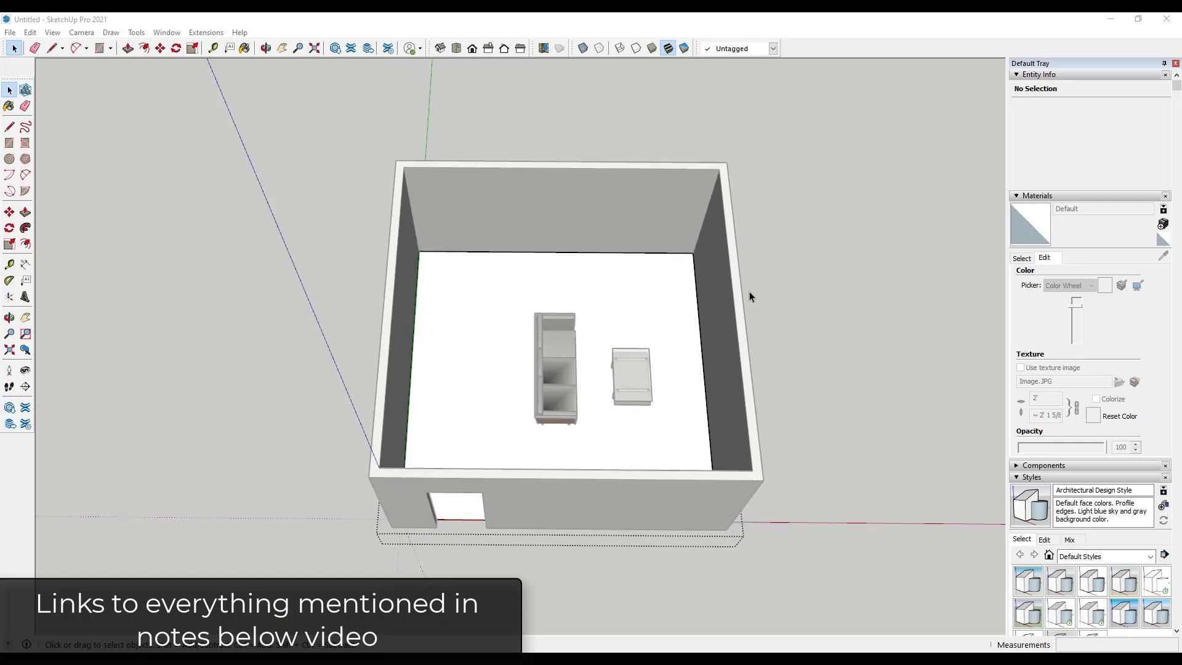
pyautogui.click(435, 366)
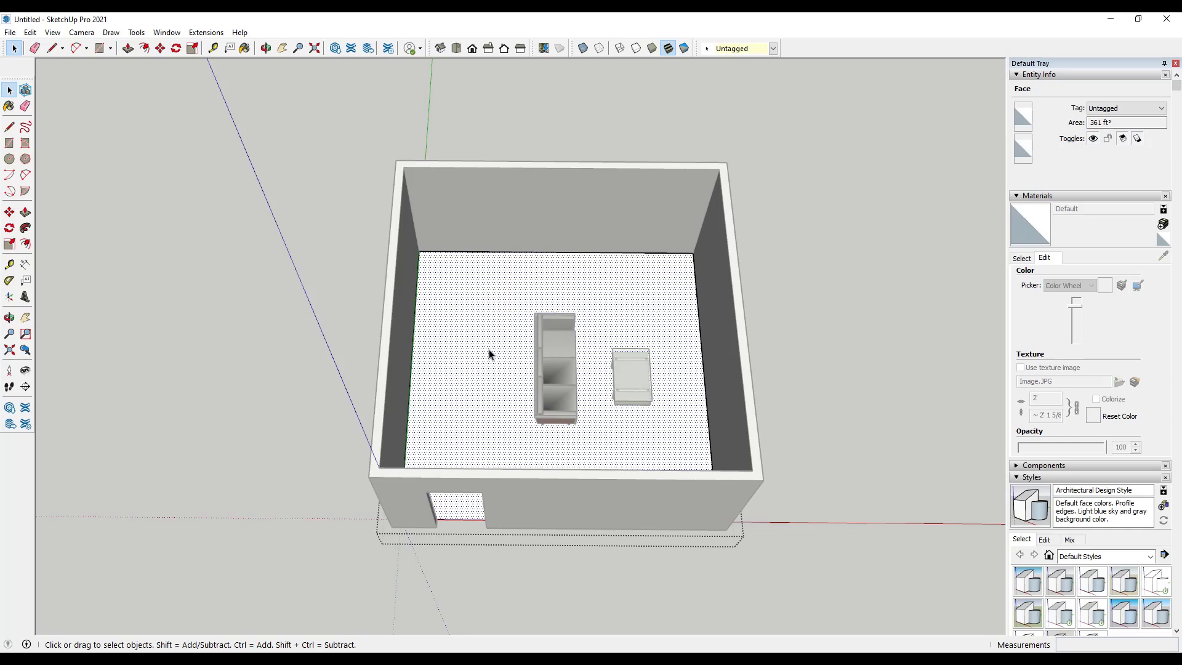
pyautogui.scroll(-2, 491, 350)
pyautogui.scroll(2, 527, 363)
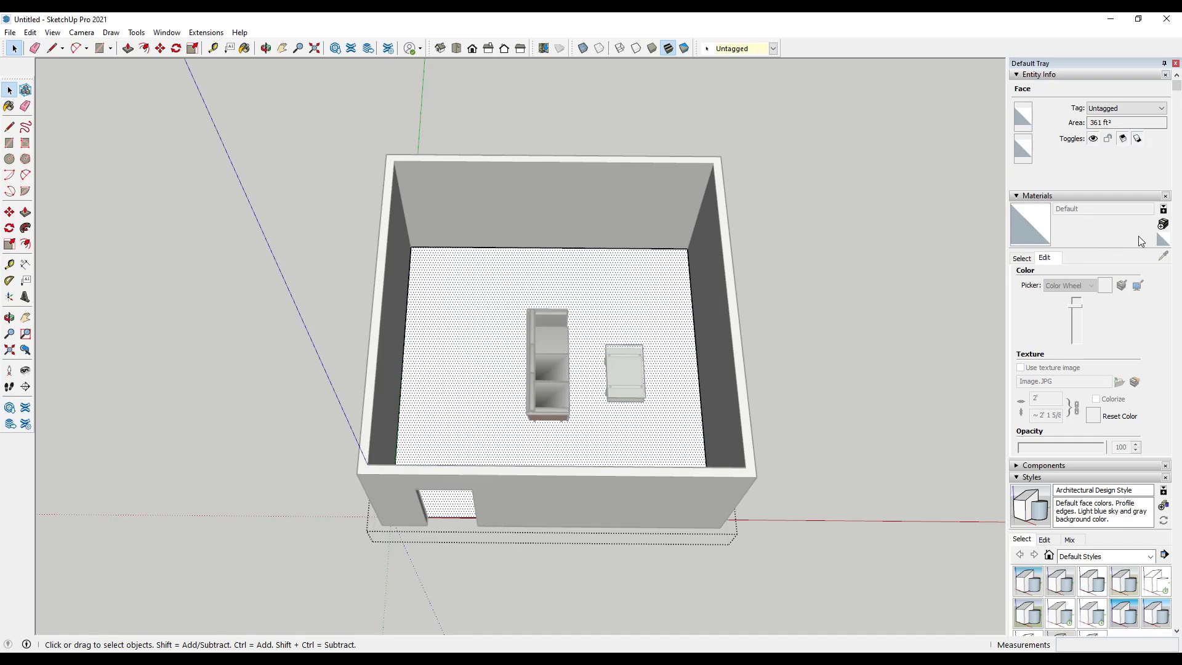
pyautogui.click(1163, 224)
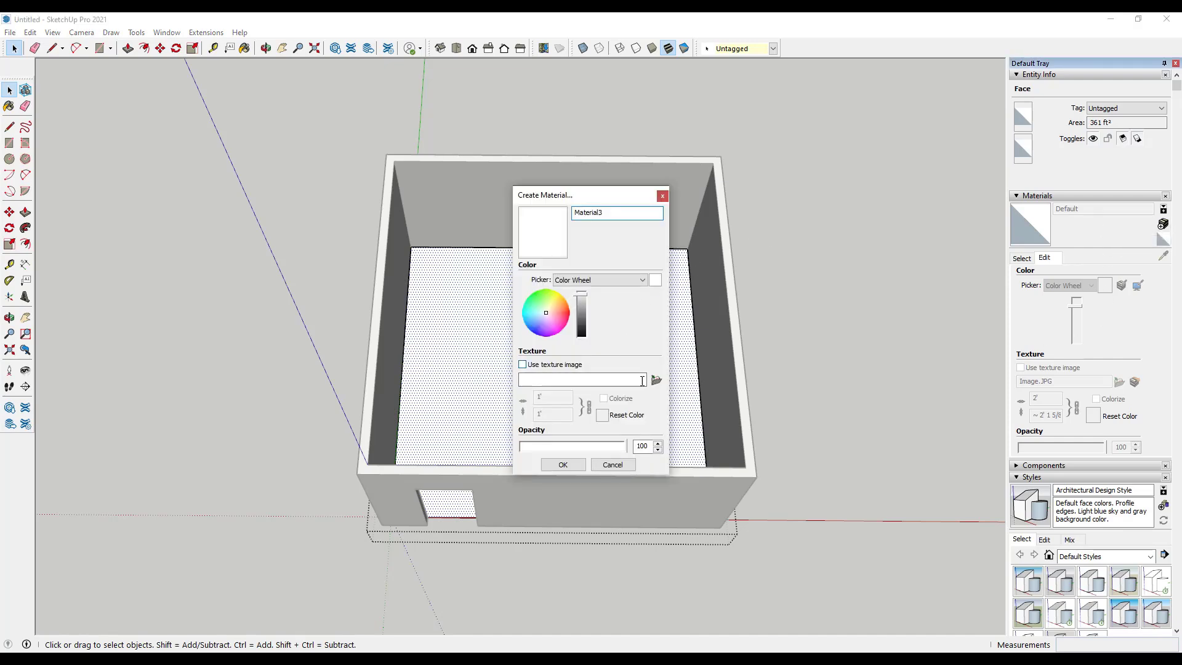
pyautogui.click(656, 381)
pyautogui.doubleClick(528, 266)
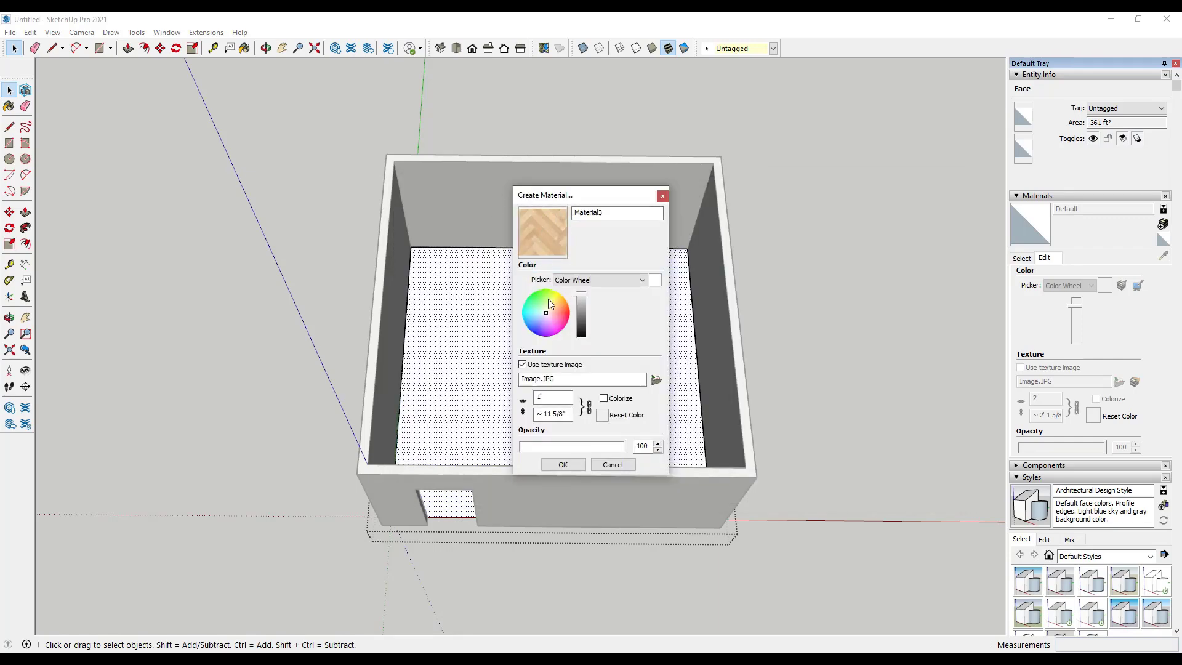
pyautogui.click(562, 464)
pyautogui.click(1029, 224)
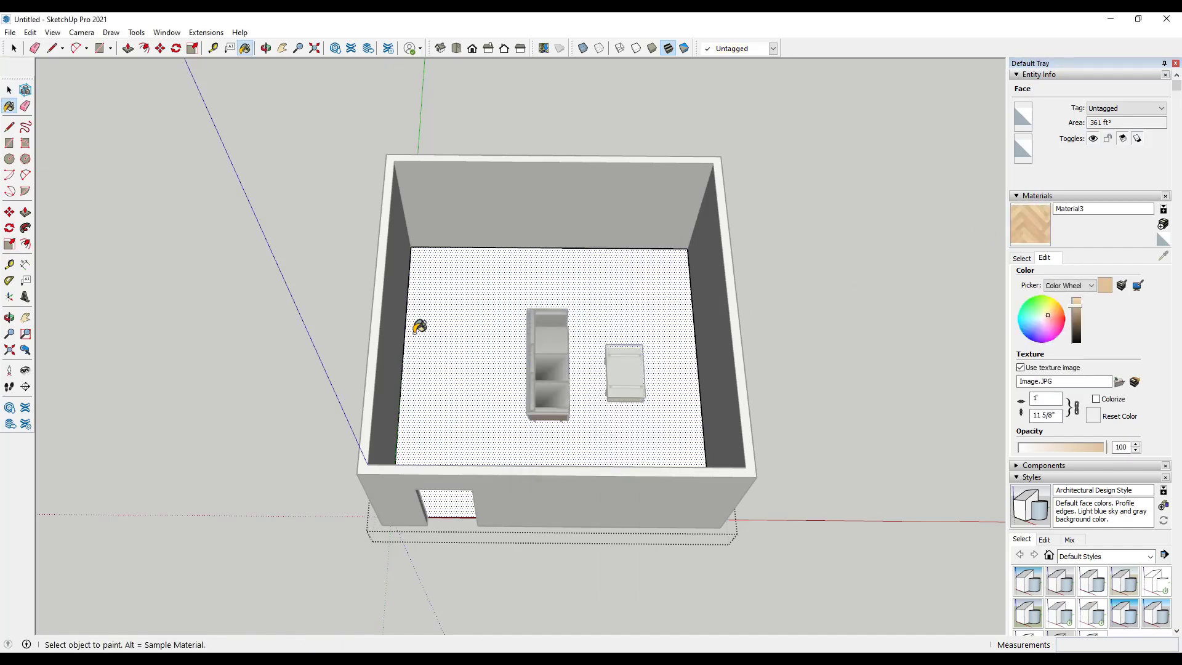
pyautogui.click(450, 311)
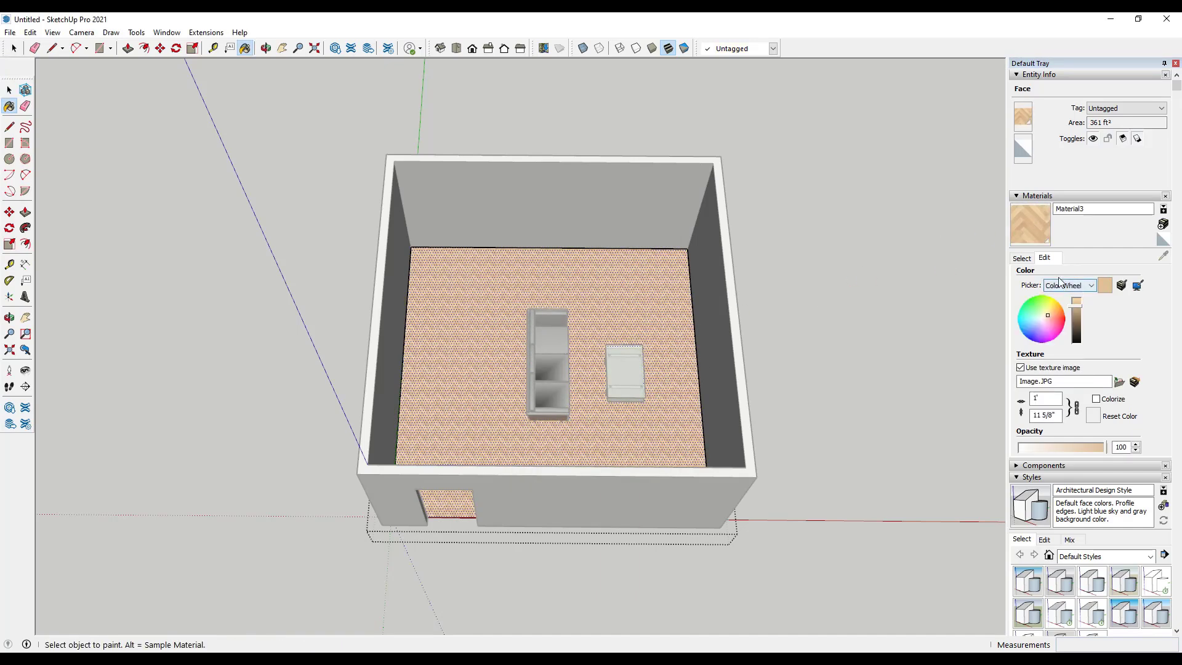
# Set the floor material's texture width to 36 inches and deselect the floor face
pyautogui.click(1045, 398)
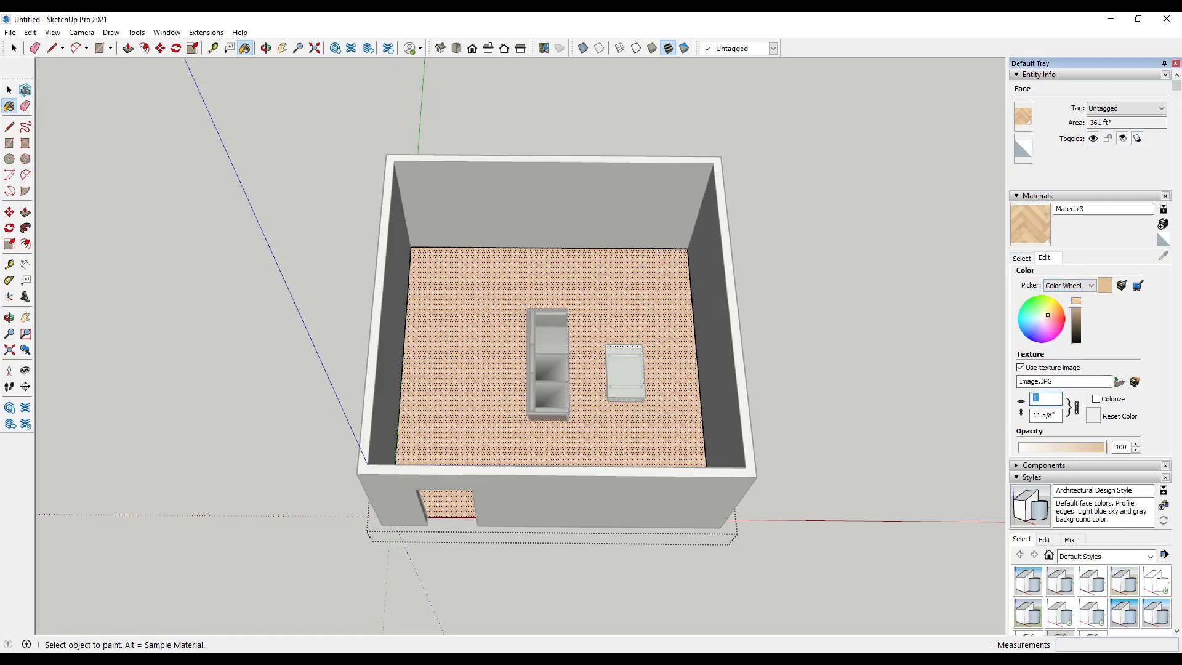
pyautogui.write('24')
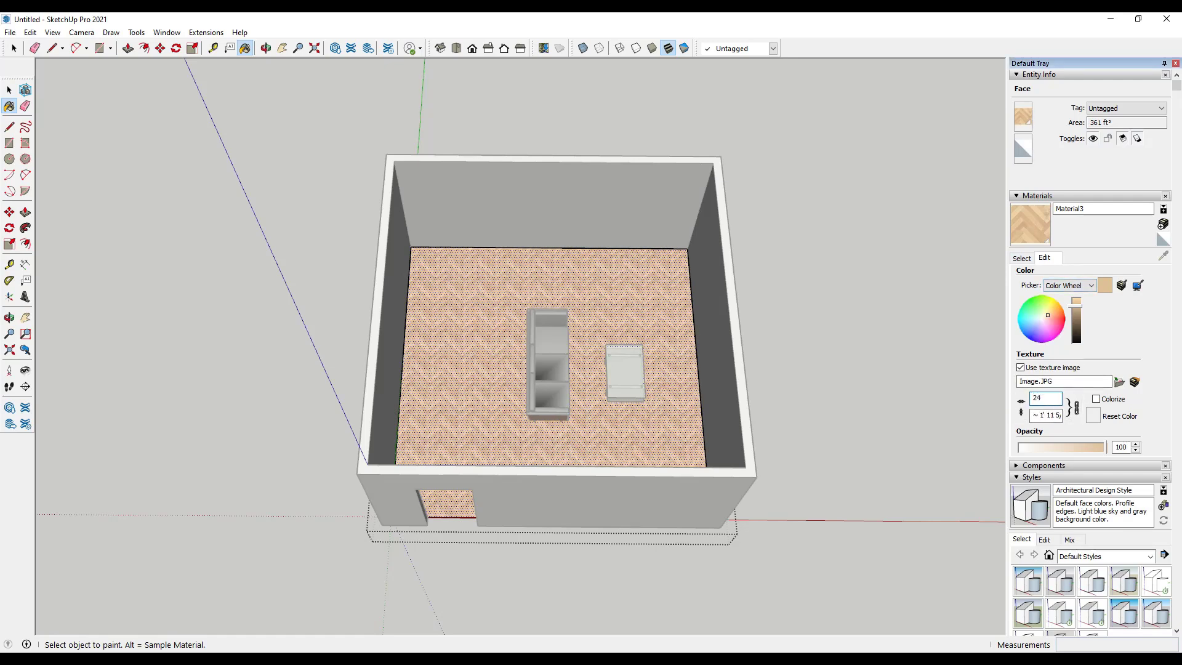
pyautogui.press('Return')
pyautogui.write('36')
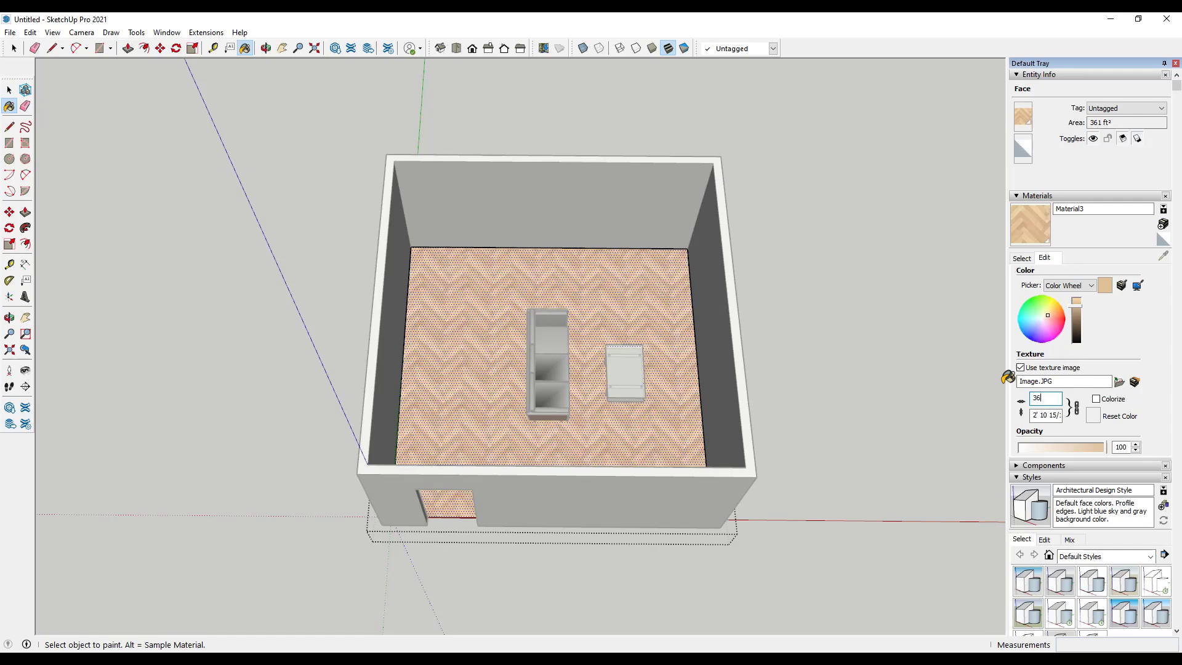
pyautogui.scroll(4, 467, 363)
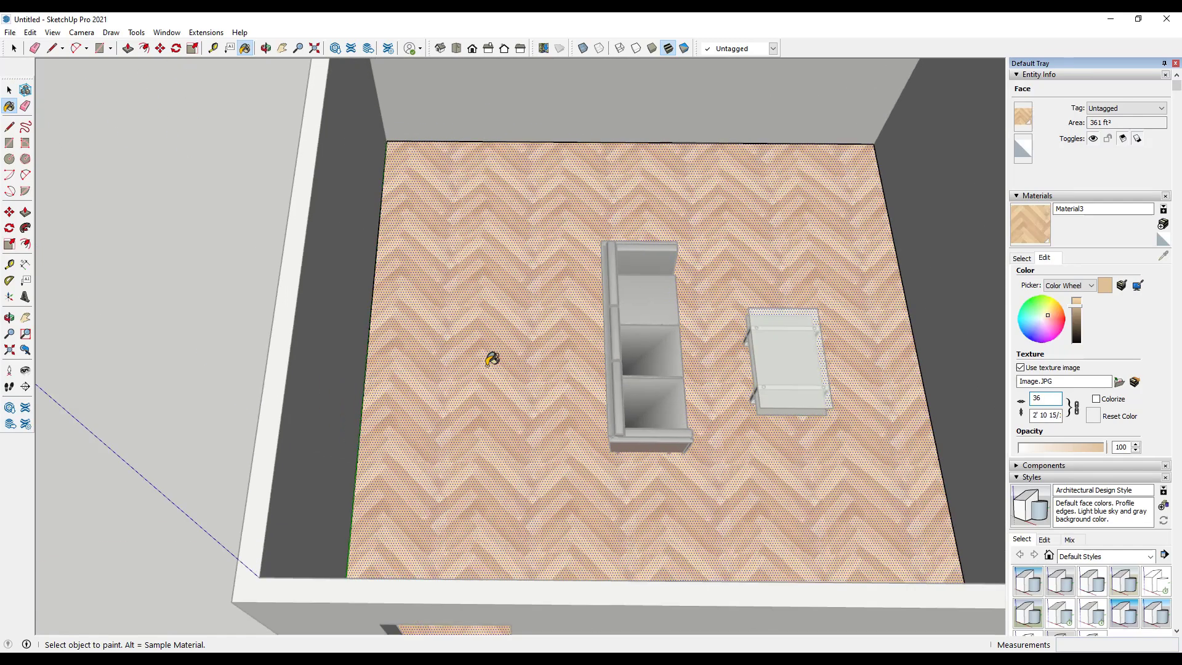
pyautogui.press('space')
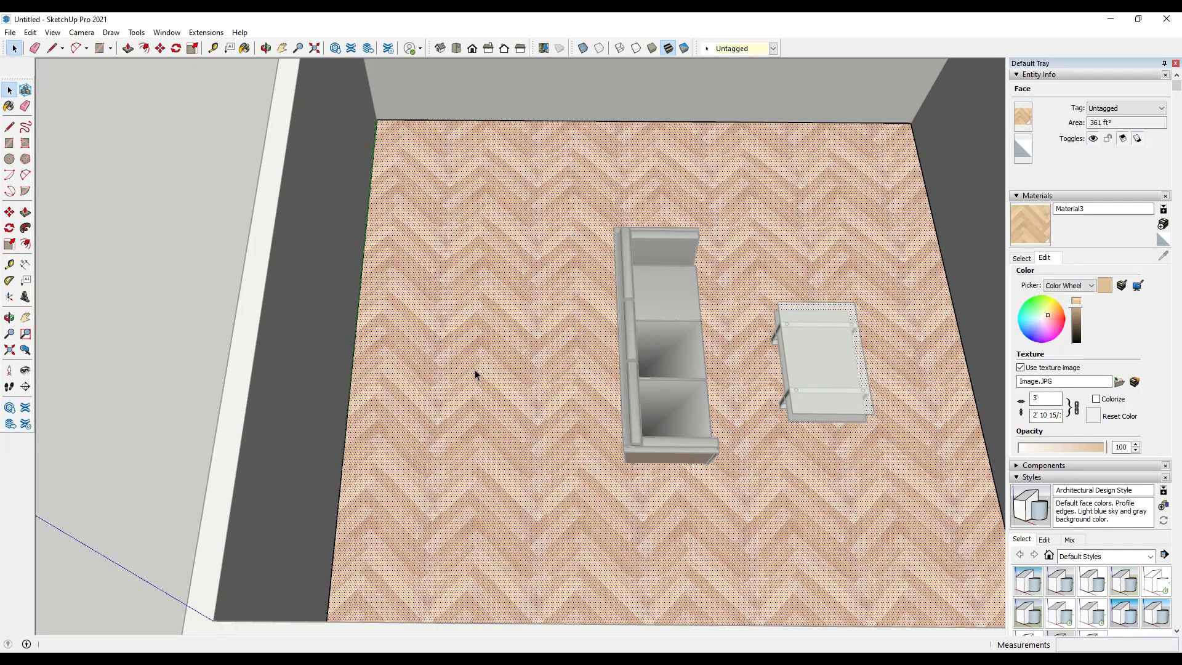
pyautogui.press('Escape')
# Examine how the texture repeats and how its tile edges meet across the floor, both close up and from farther away
pyautogui.scroll(5, 502, 352)
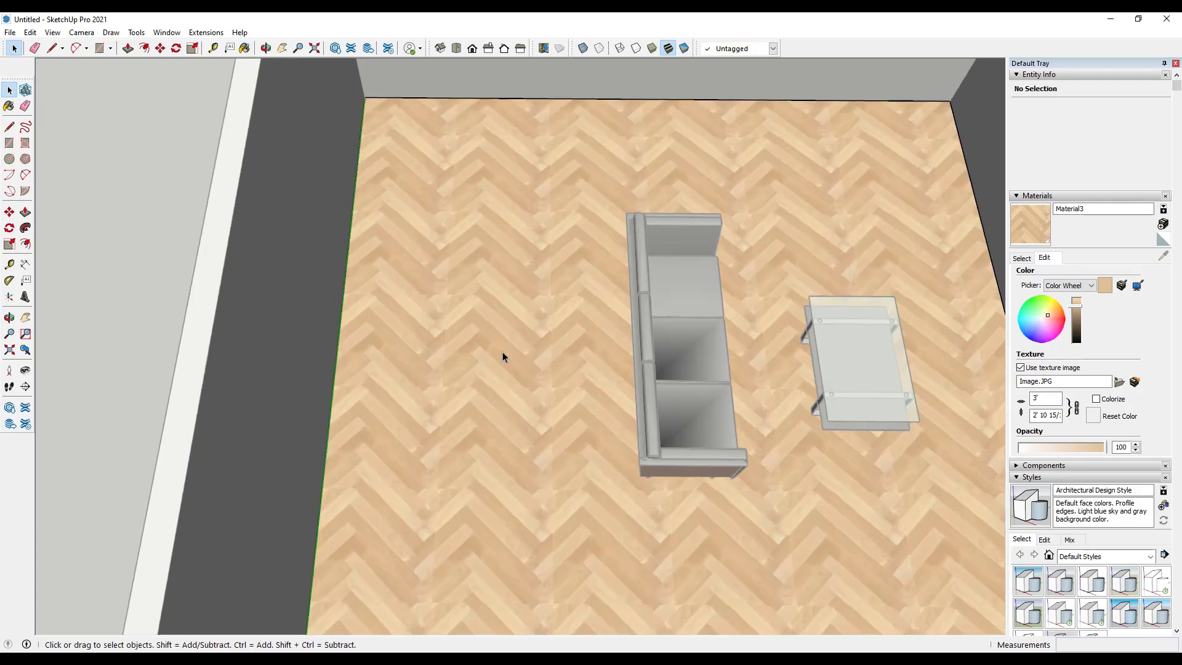
pyautogui.scroll(-5, 486, 329)
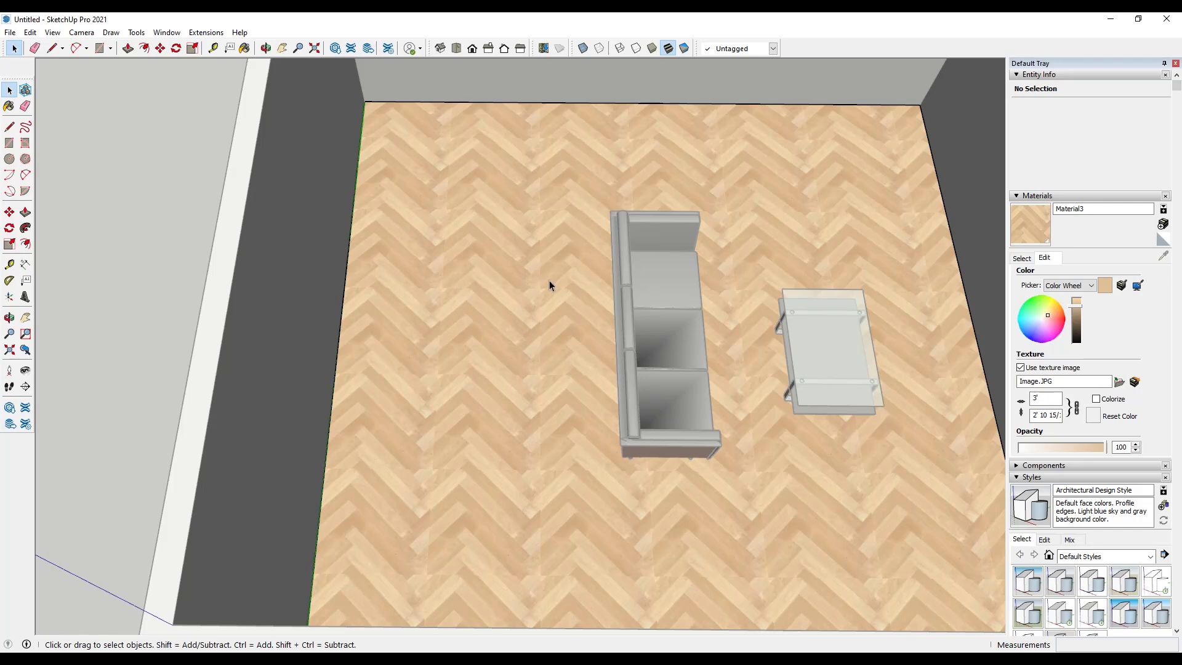
pyautogui.scroll(5, 508, 311)
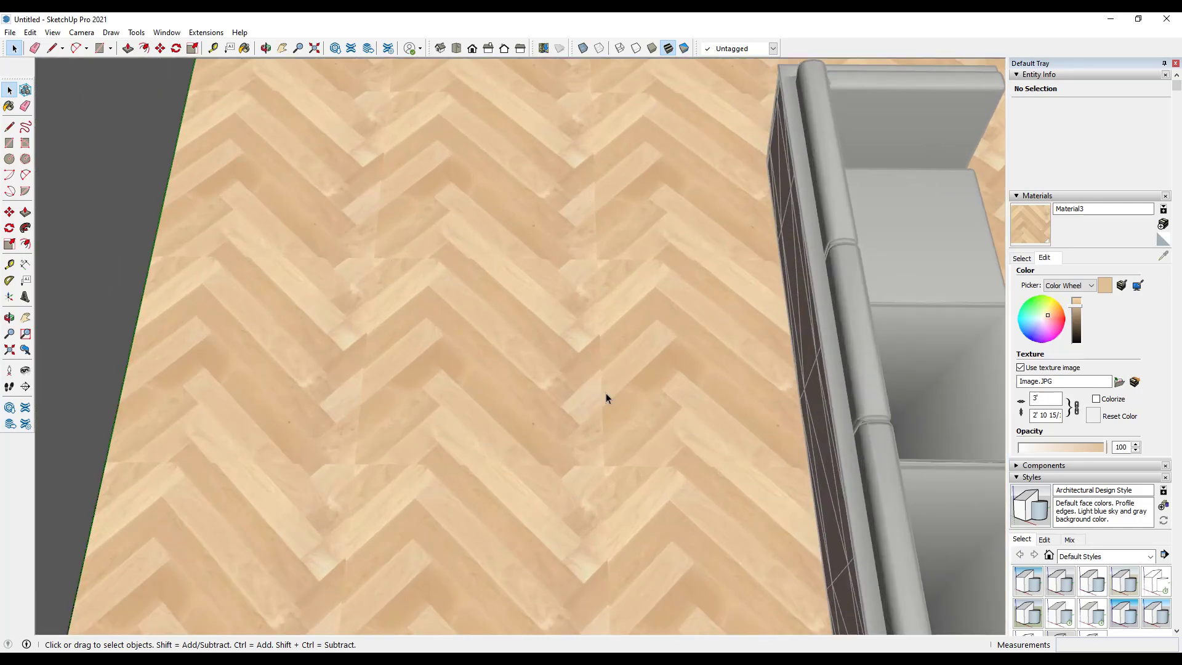
pyautogui.scroll(-6, 357, 404)
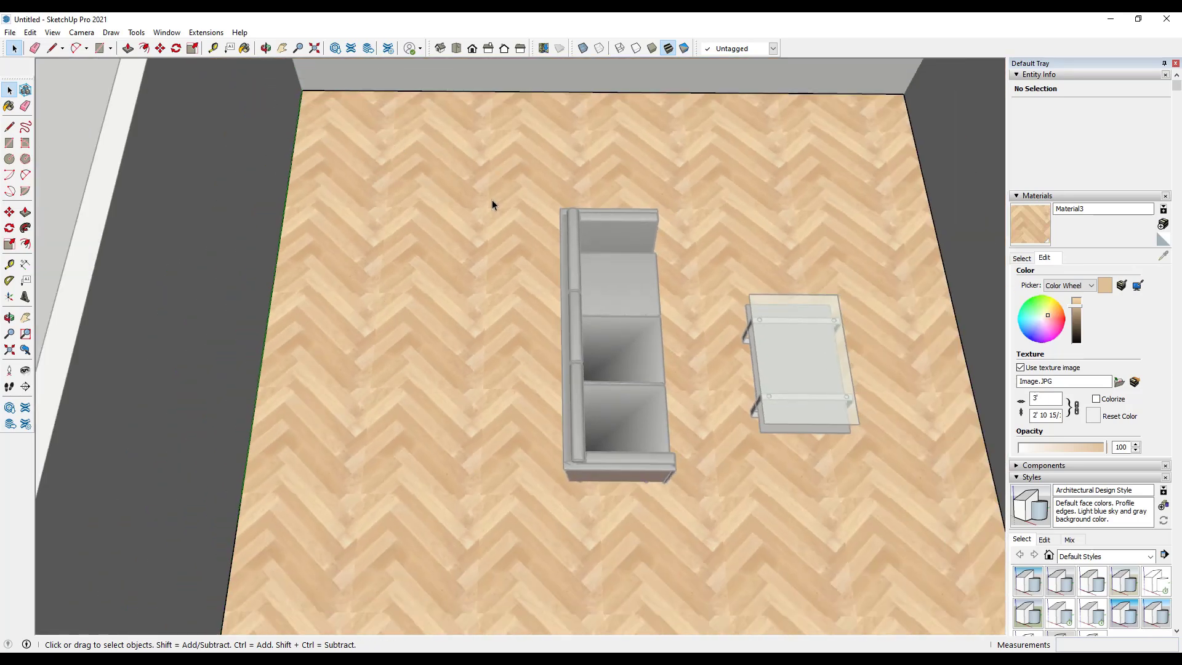
pyautogui.scroll(-3, 407, 465)
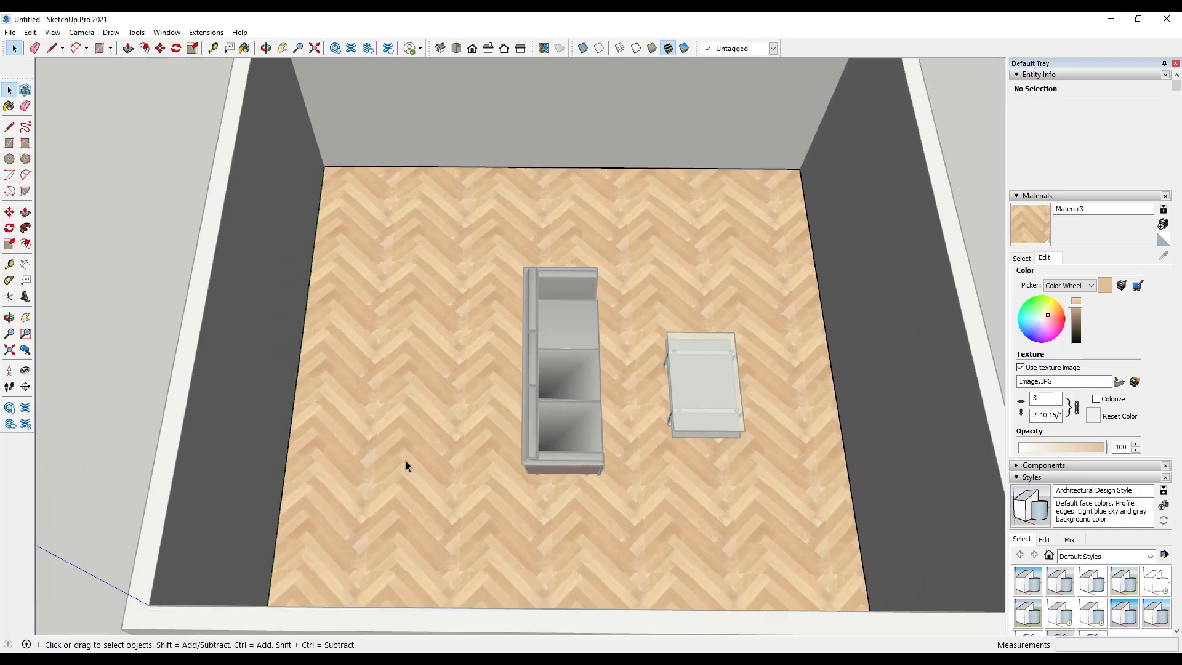
pyautogui.scroll(5, 391, 454)
pyautogui.scroll(-3, 390, 442)
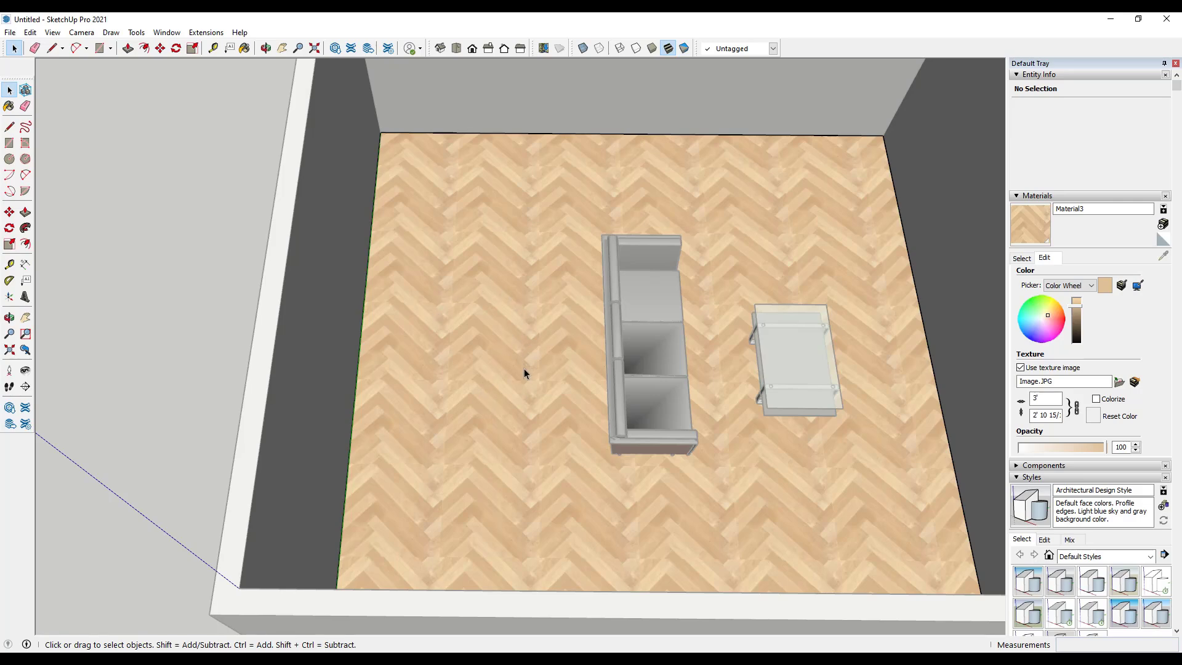
pyautogui.scroll(6, 510, 369)
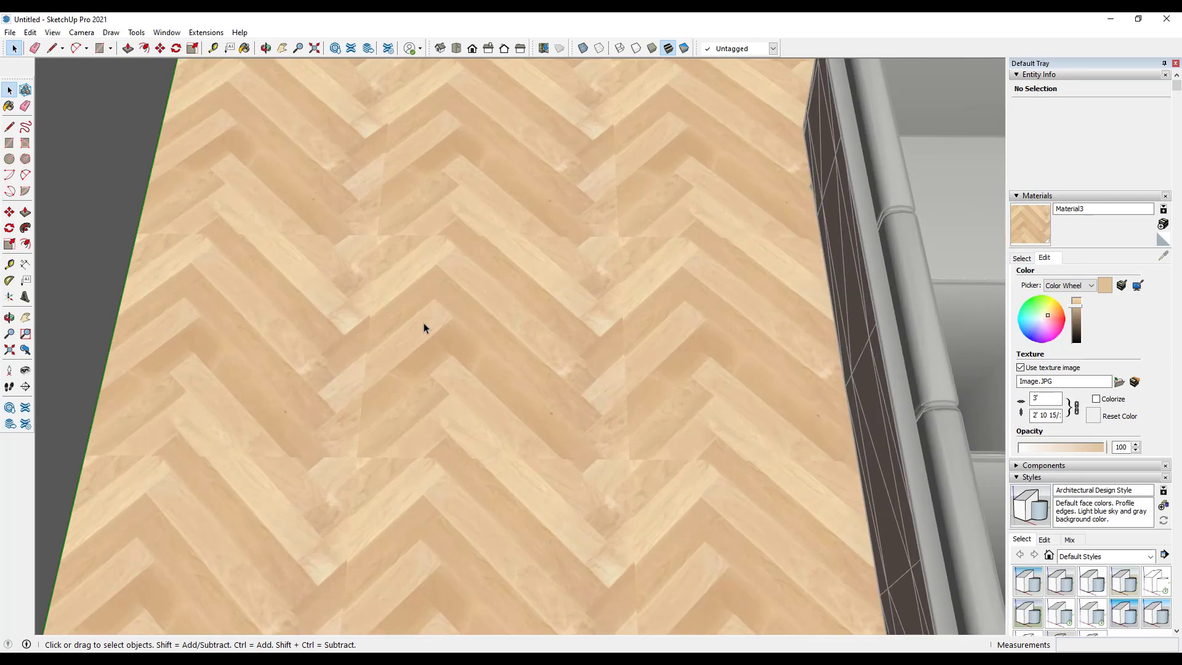
pyautogui.scroll(2, 426, 265)
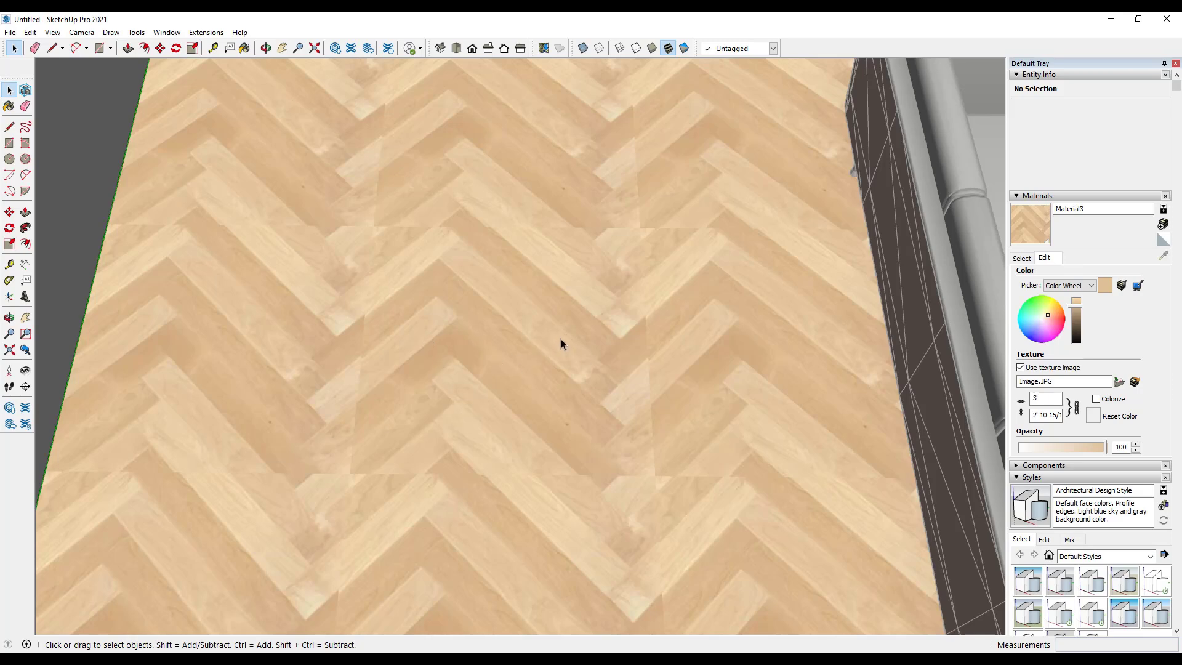
pyautogui.scroll(-6, 561, 347)
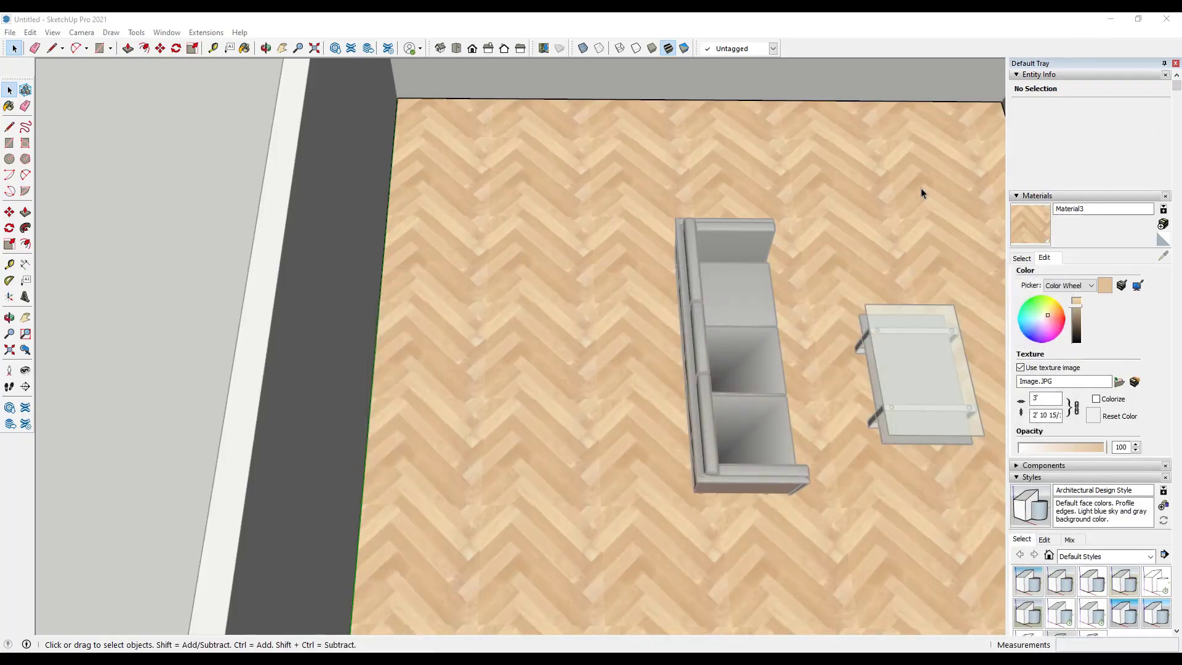
# Create another material from the Herringbone_parquet_flooring_02_2K PNG image and paint the floor with it
pyautogui.click(1027, 258)
pyautogui.click(1163, 224)
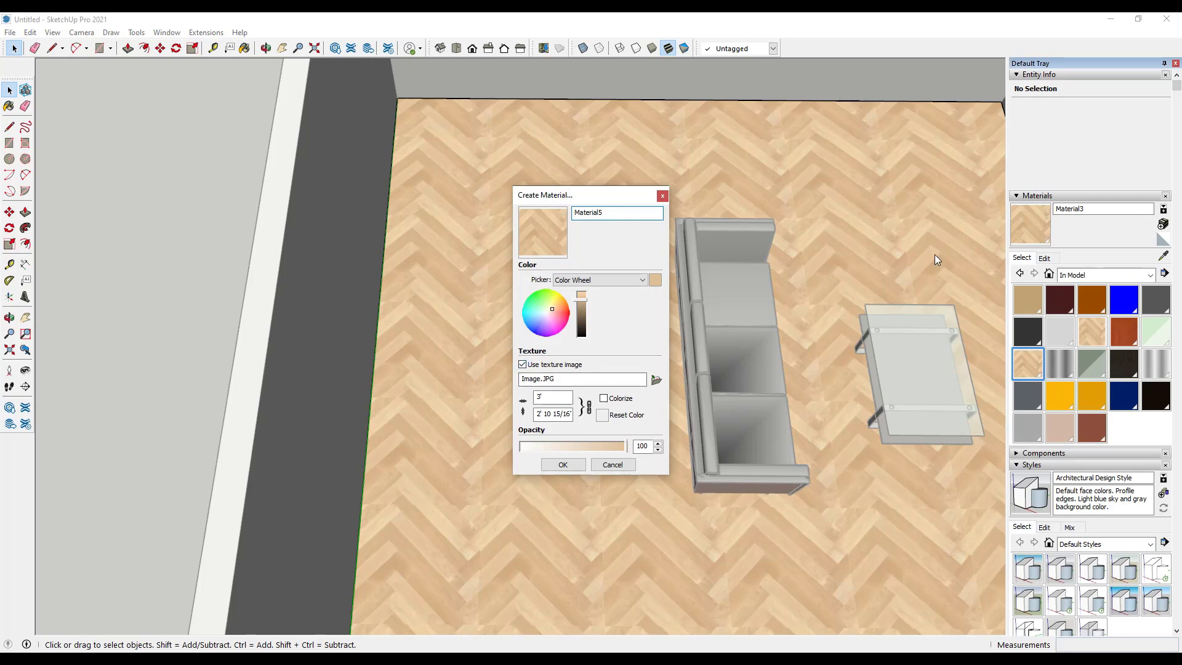
pyautogui.click(656, 379)
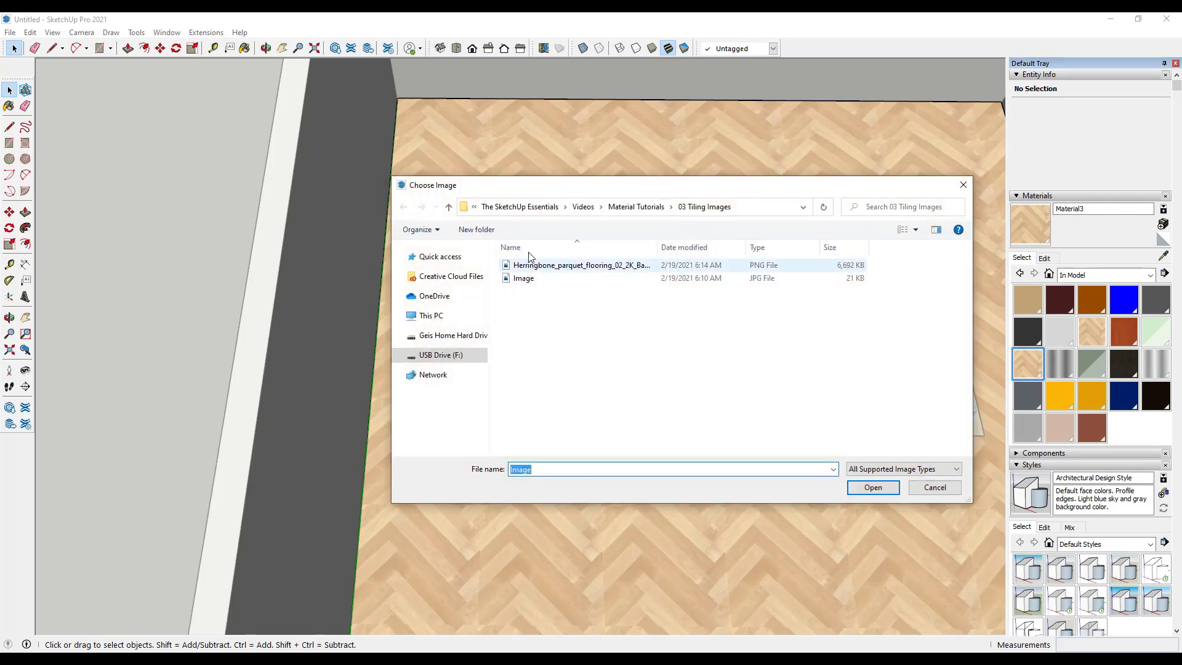
pyautogui.doubleClick(559, 267)
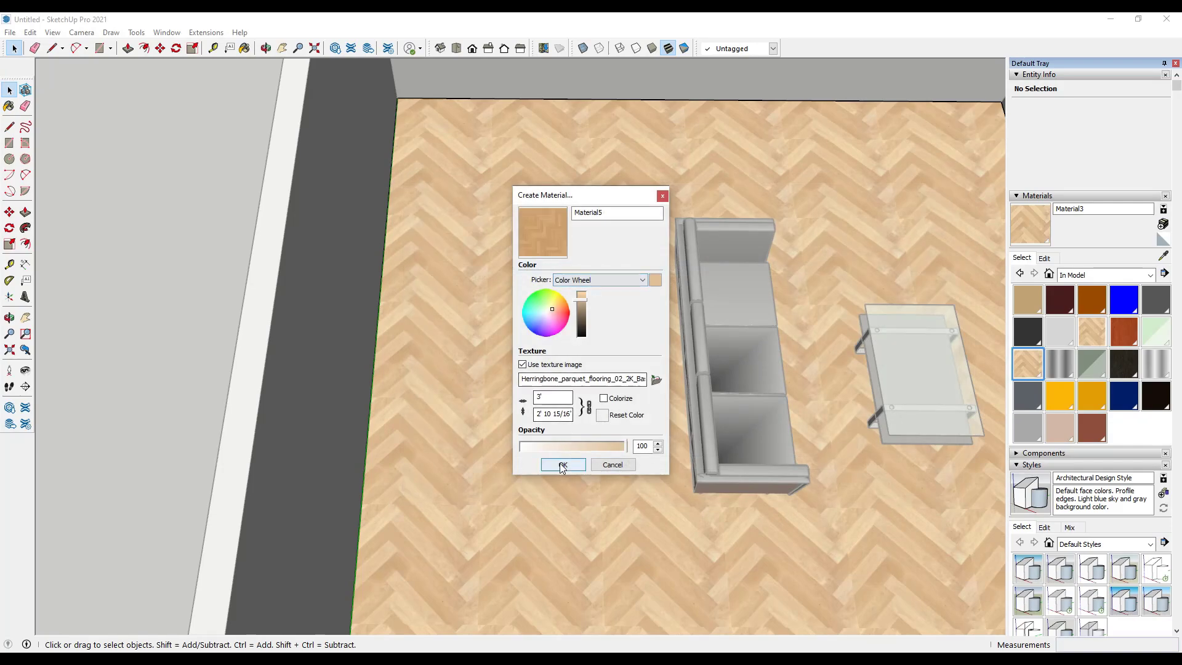
pyautogui.click(557, 462)
pyautogui.press('b')
pyautogui.click(530, 340)
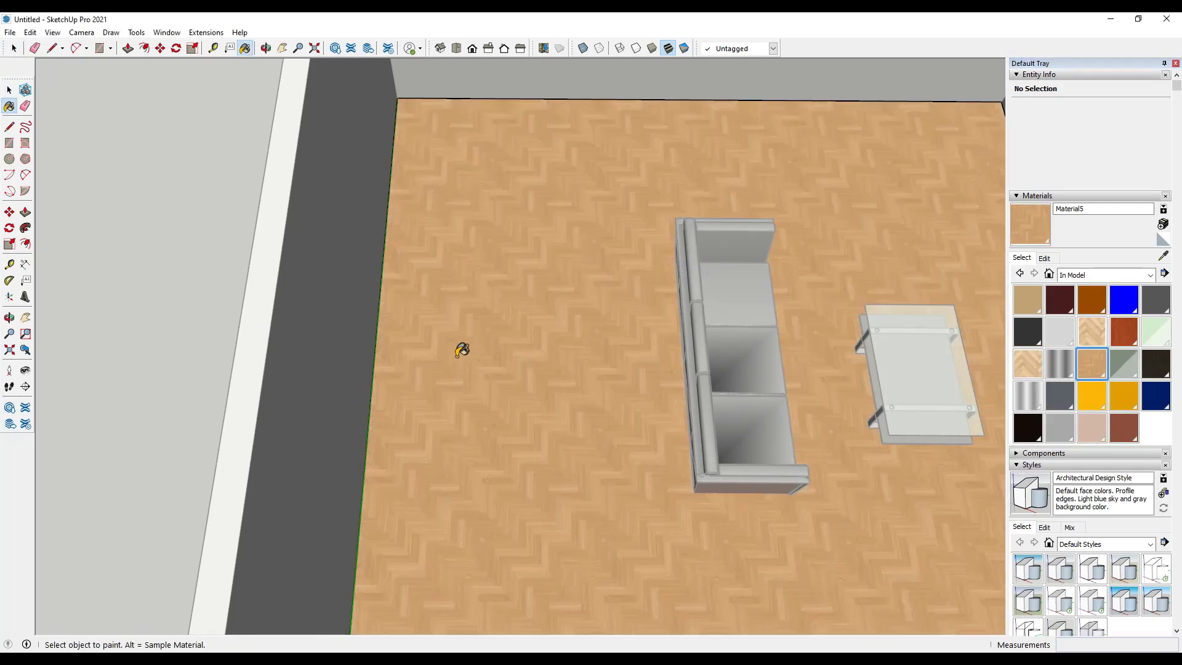
# Set the texture width of the new parquet floor material to 48 inches
pyautogui.scroll(-3, 464, 349)
pyautogui.scroll(4, 517, 332)
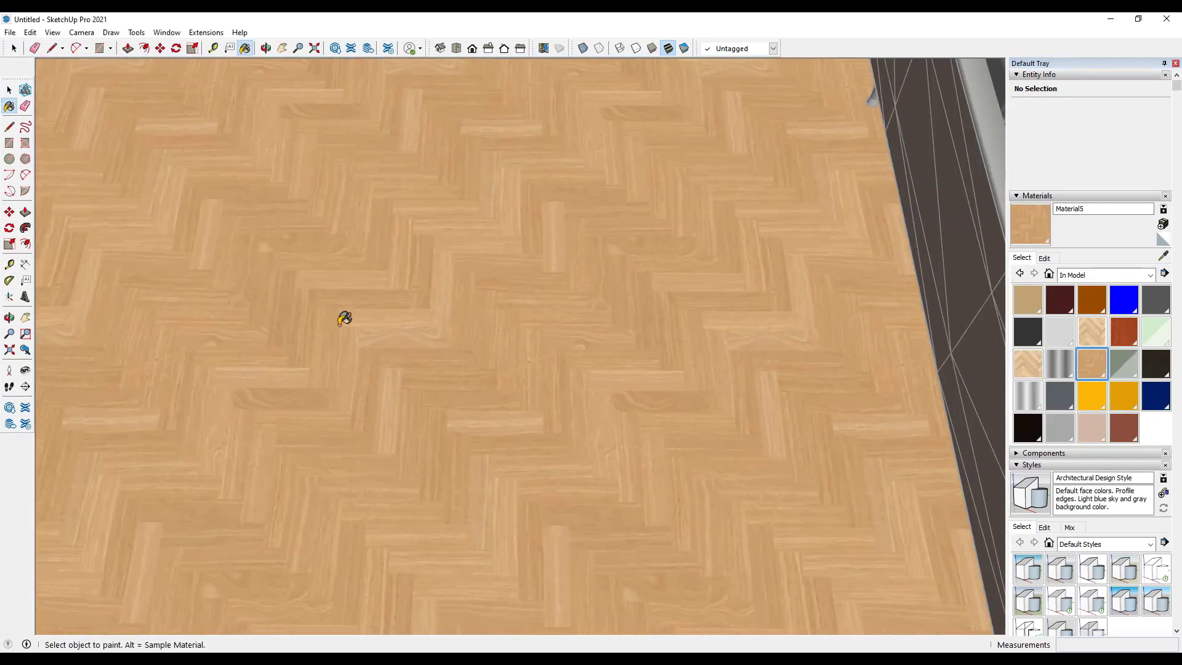
pyautogui.scroll(-3, 534, 311)
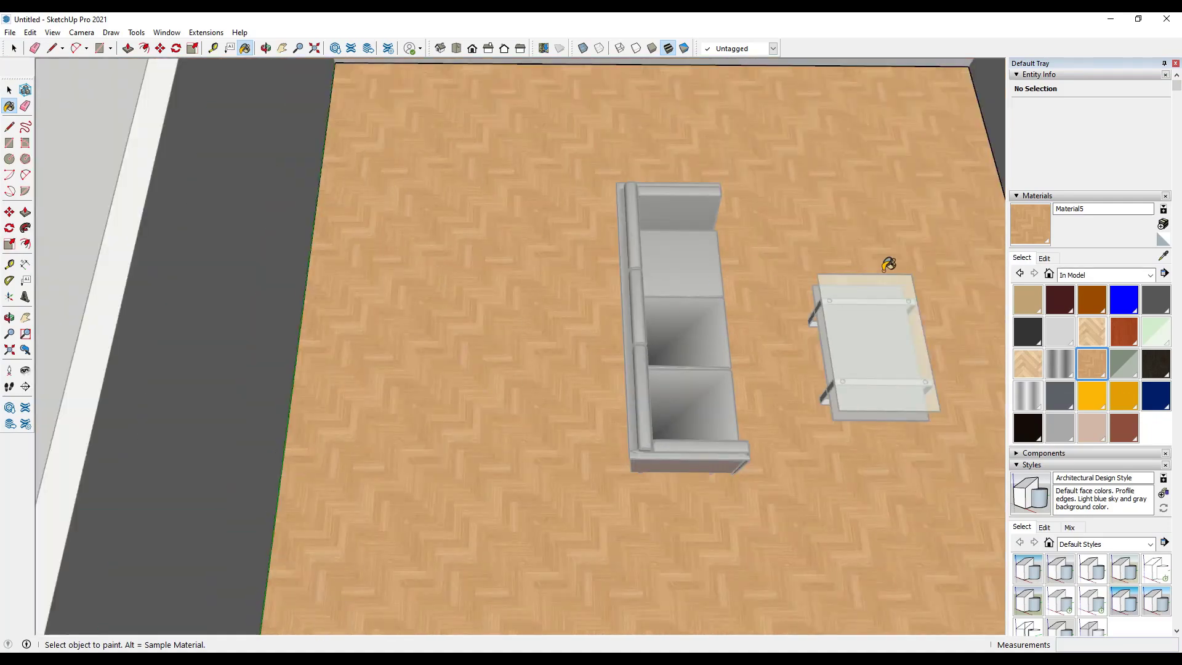
pyautogui.click(1044, 258)
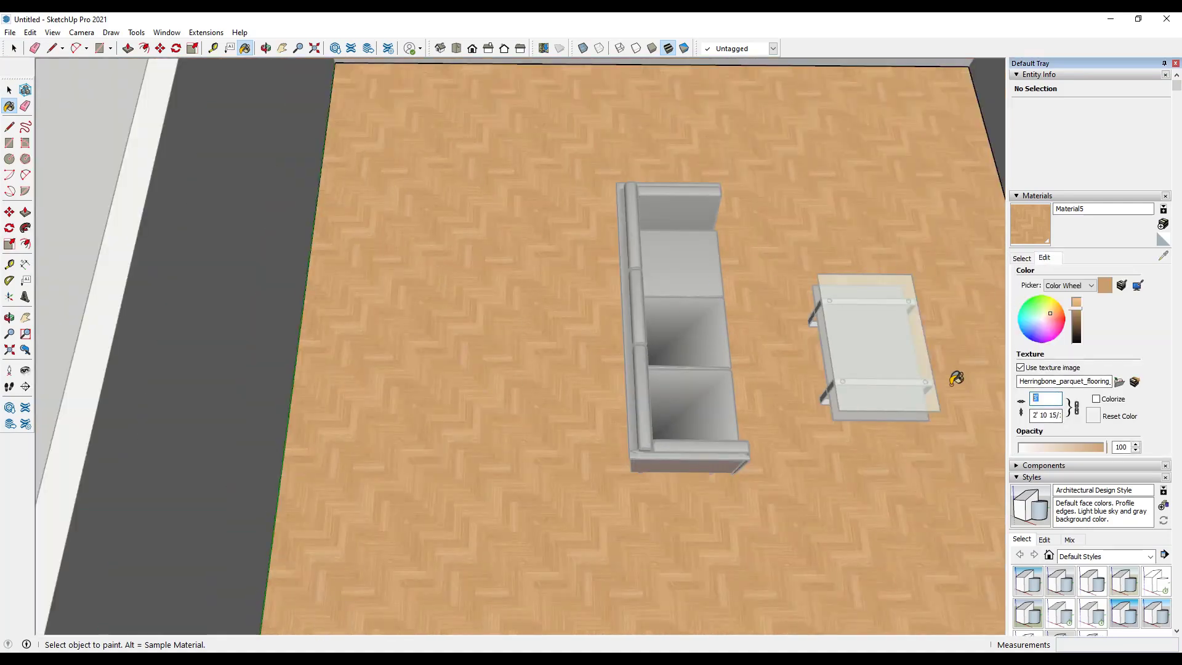
pyautogui.write('48')
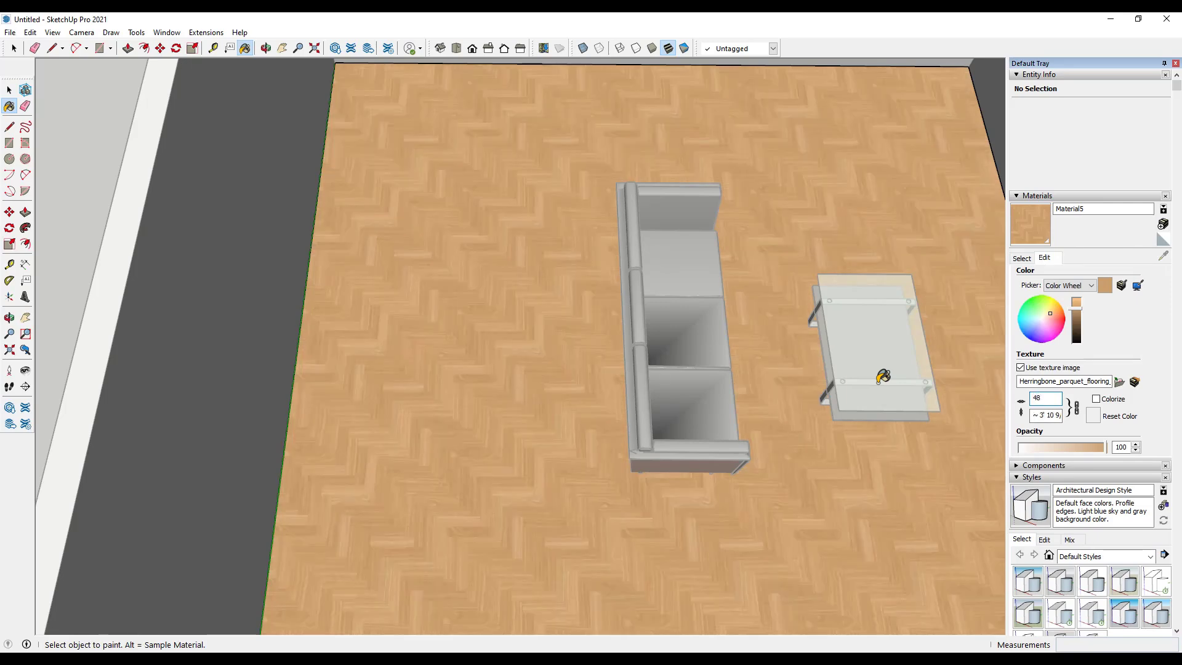
pyautogui.click(1041, 415)
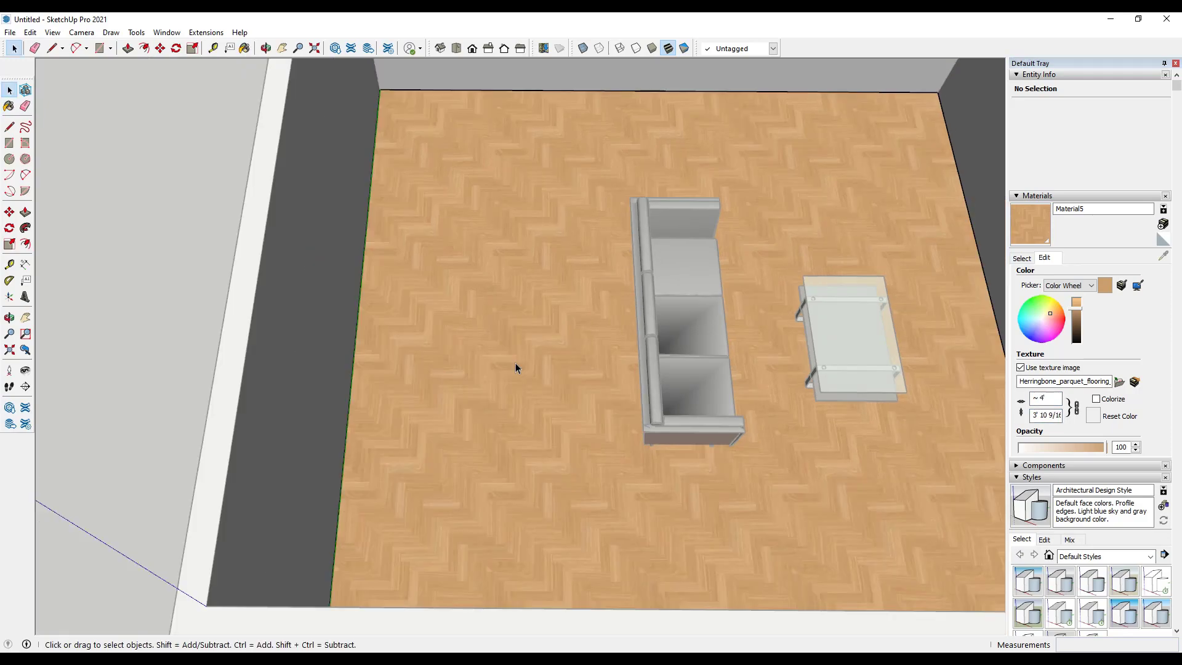
# Leave the floor group's editing mode and check how the new parquet texture tiles across the floor
pyautogui.click(625, 372)
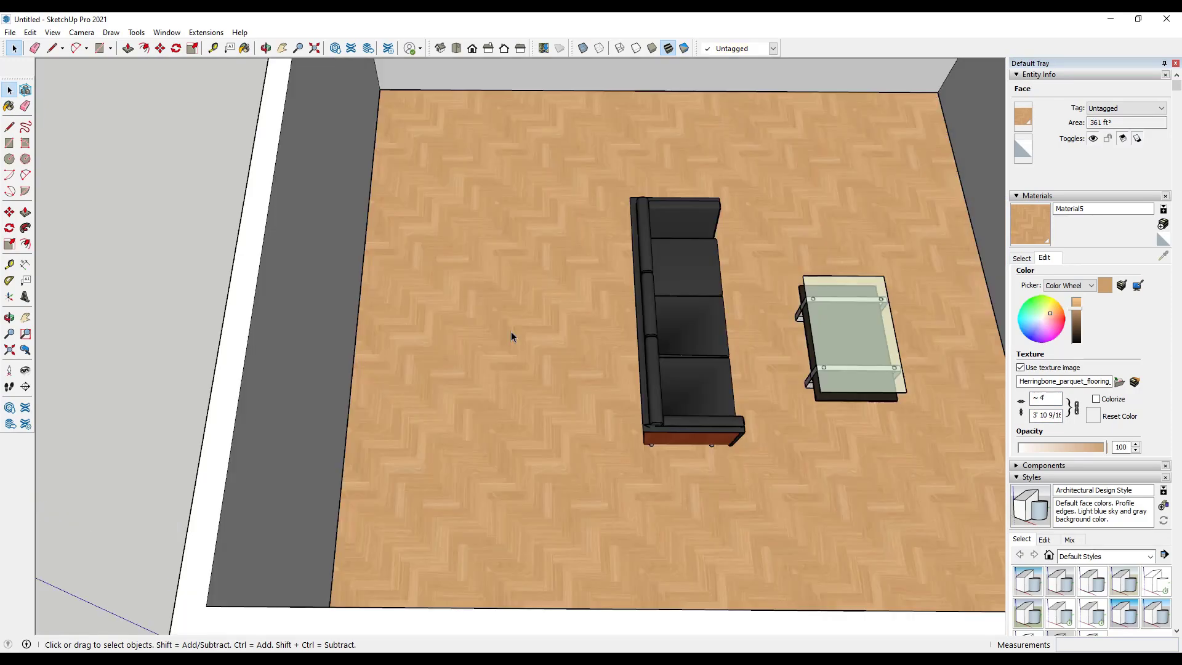
pyautogui.press('Escape')
pyautogui.scroll(5, 570, 346)
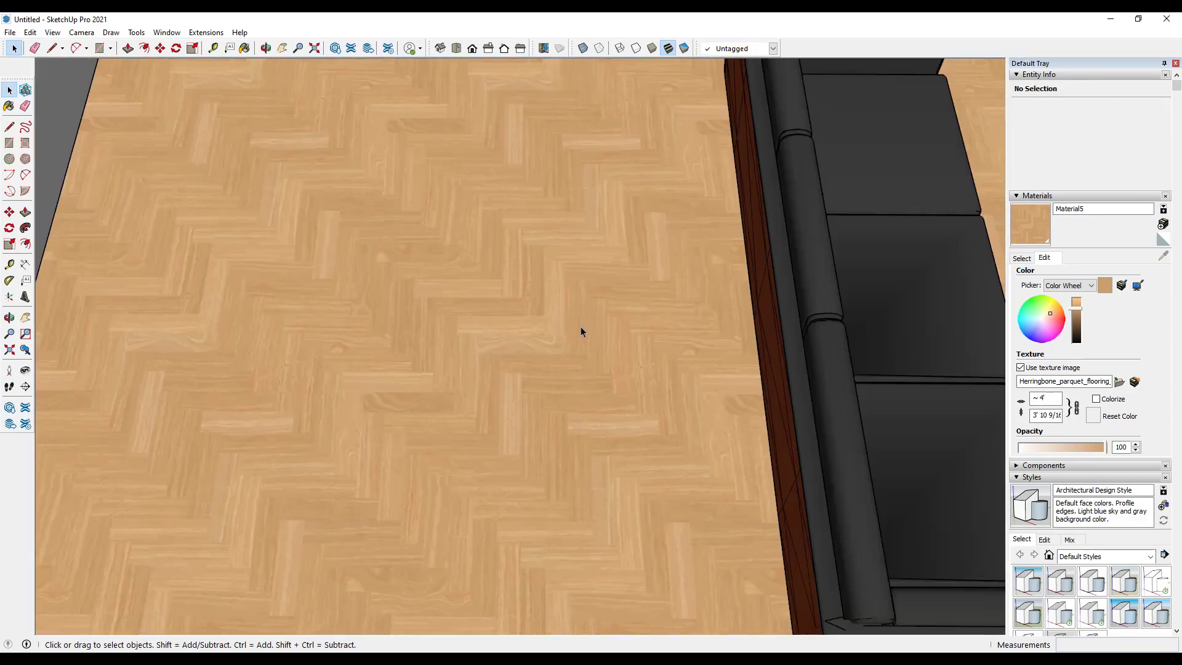
pyautogui.scroll(-5, 557, 347)
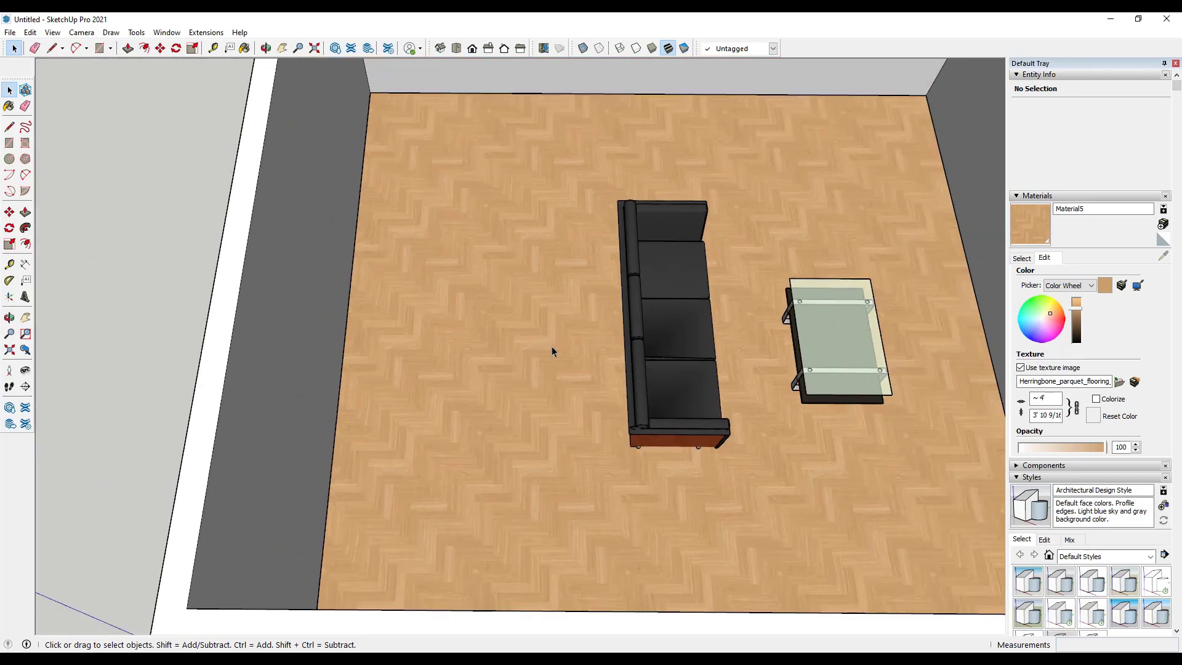
pyautogui.scroll(-2, 568, 339)
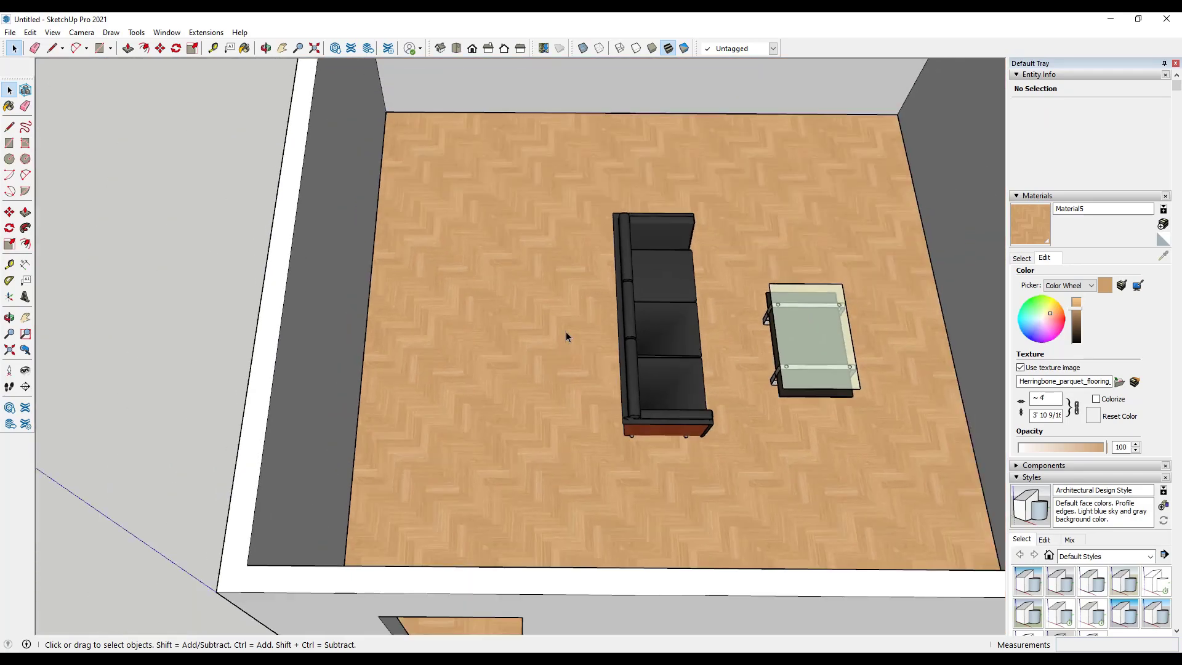
# Rotate the parquet texture on the floor face by about 45 degrees so the herringbone runs diagonally to its original direction
pyautogui.rightClick(540, 304)
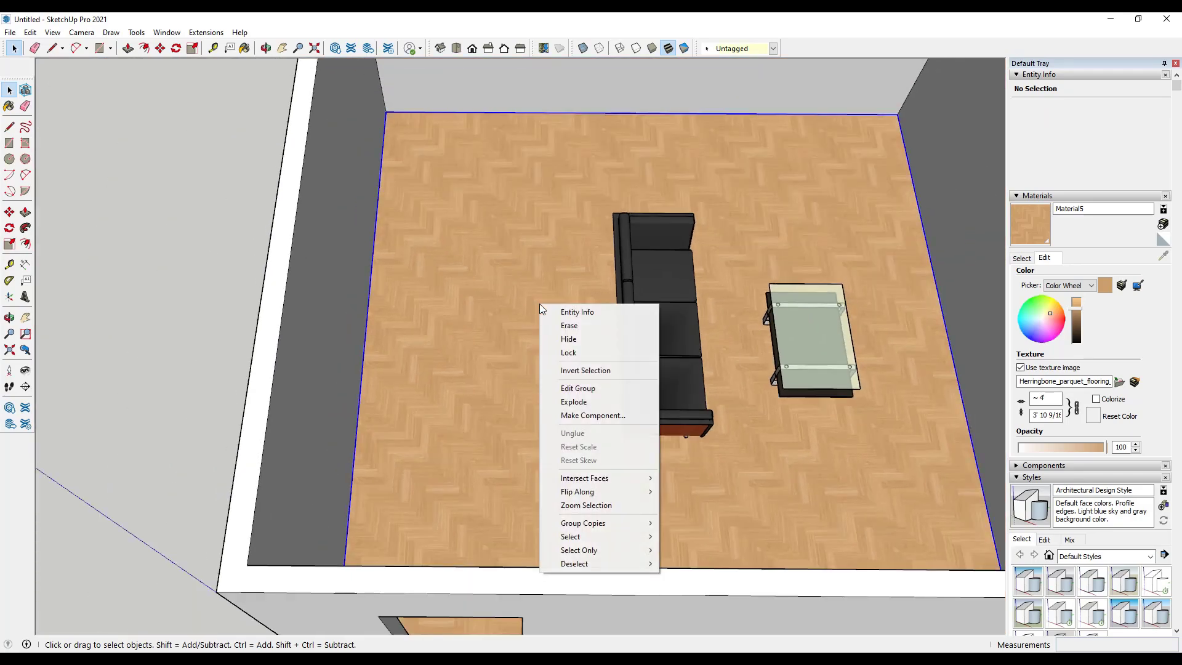
pyautogui.doubleClick(507, 314)
pyautogui.rightClick(507, 315)
pyautogui.moveTo(541, 472)
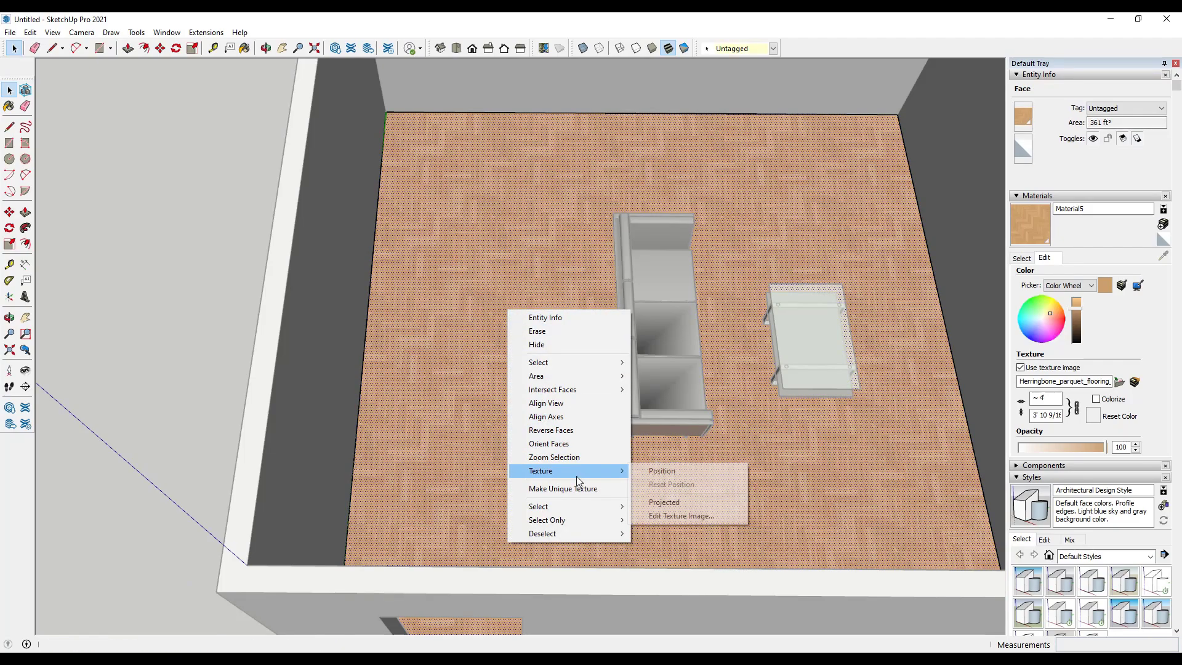
pyautogui.click(662, 471)
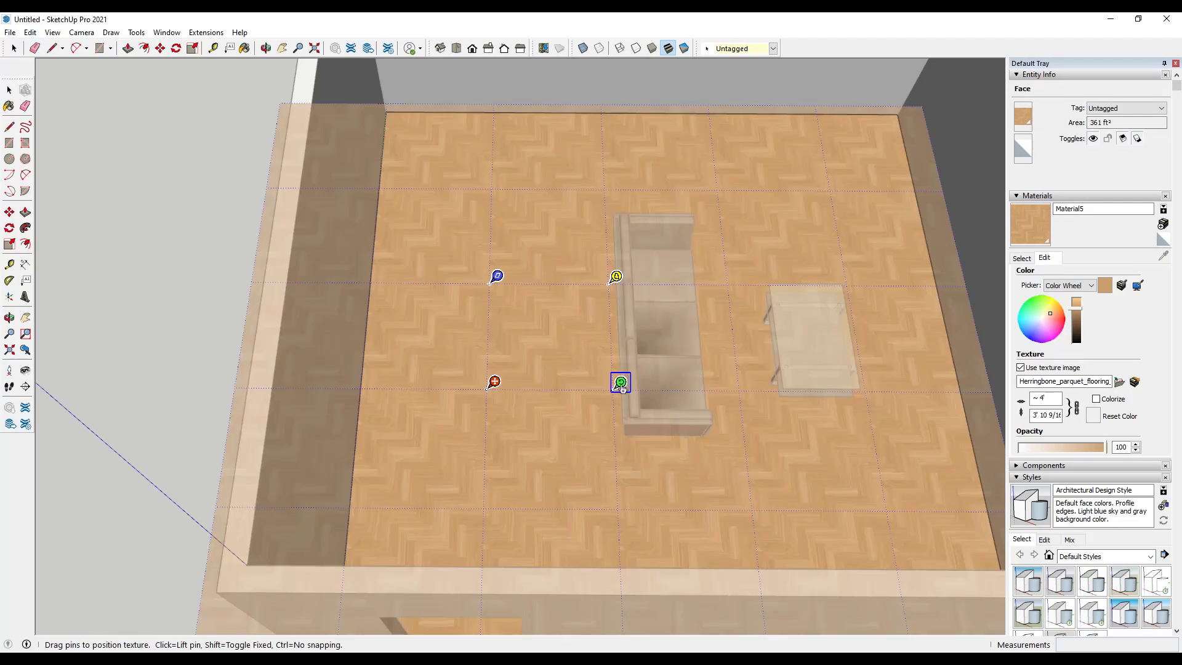
pyautogui.moveTo(622, 382); pyautogui.dragTo(637, 517)
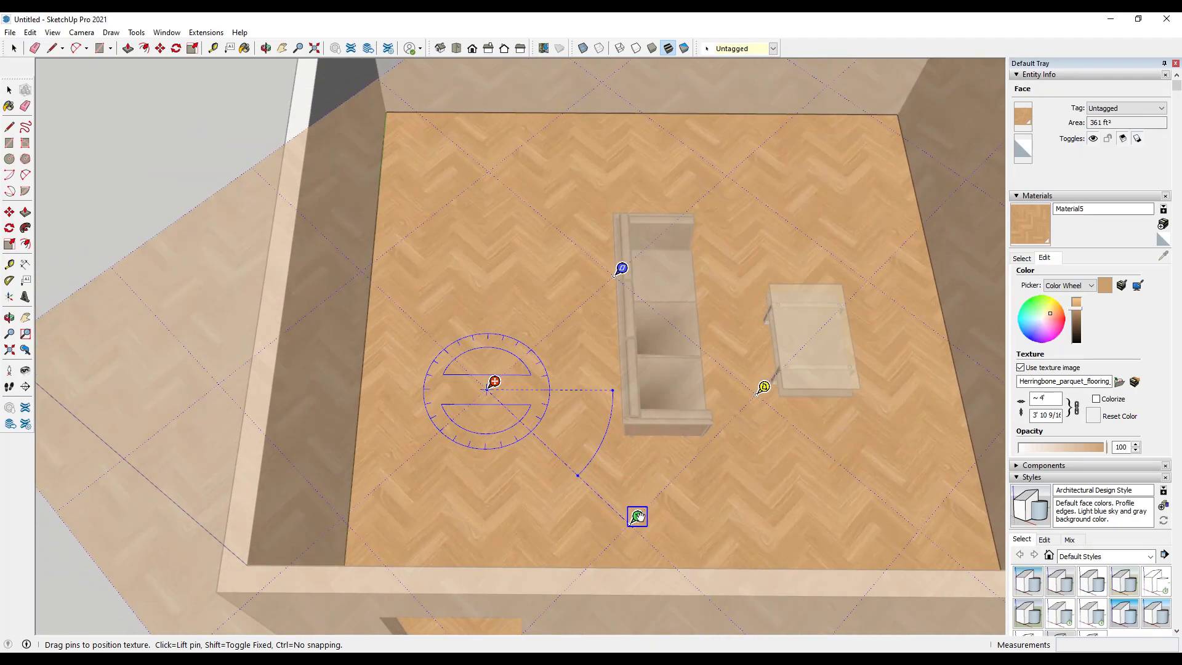
pyautogui.click(598, 376)
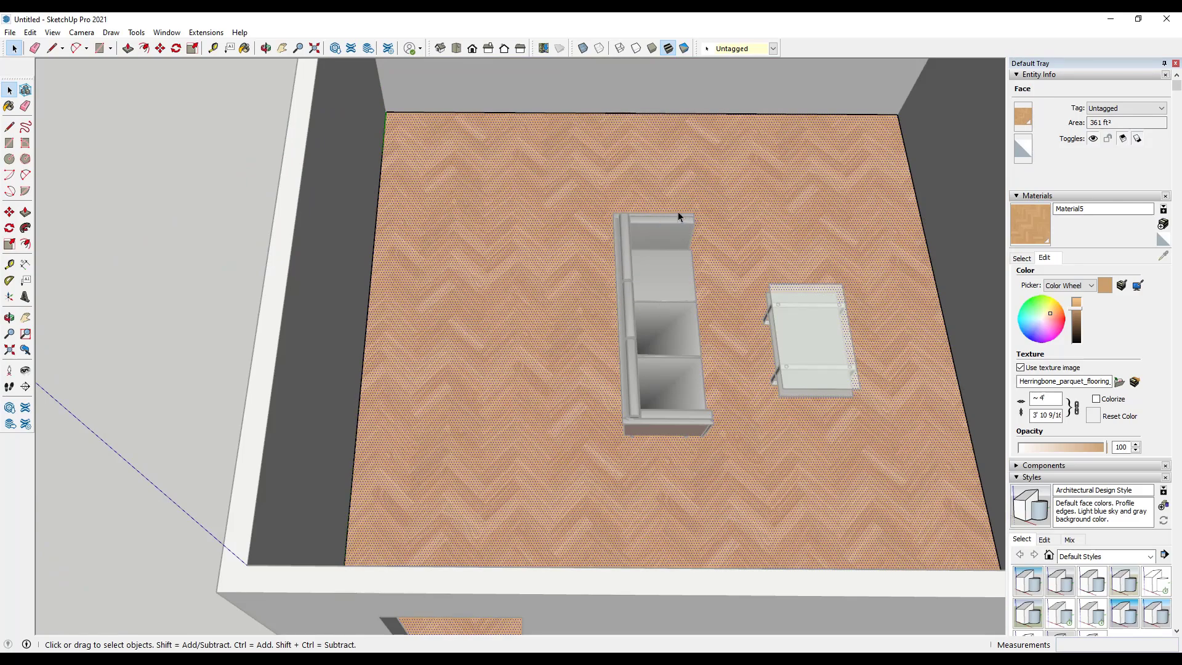
# Visit the downloads section of the Materialize page in the browser, then bring up the Materialize program and maximize it
pyautogui.hotkey('alt', 'Tab')
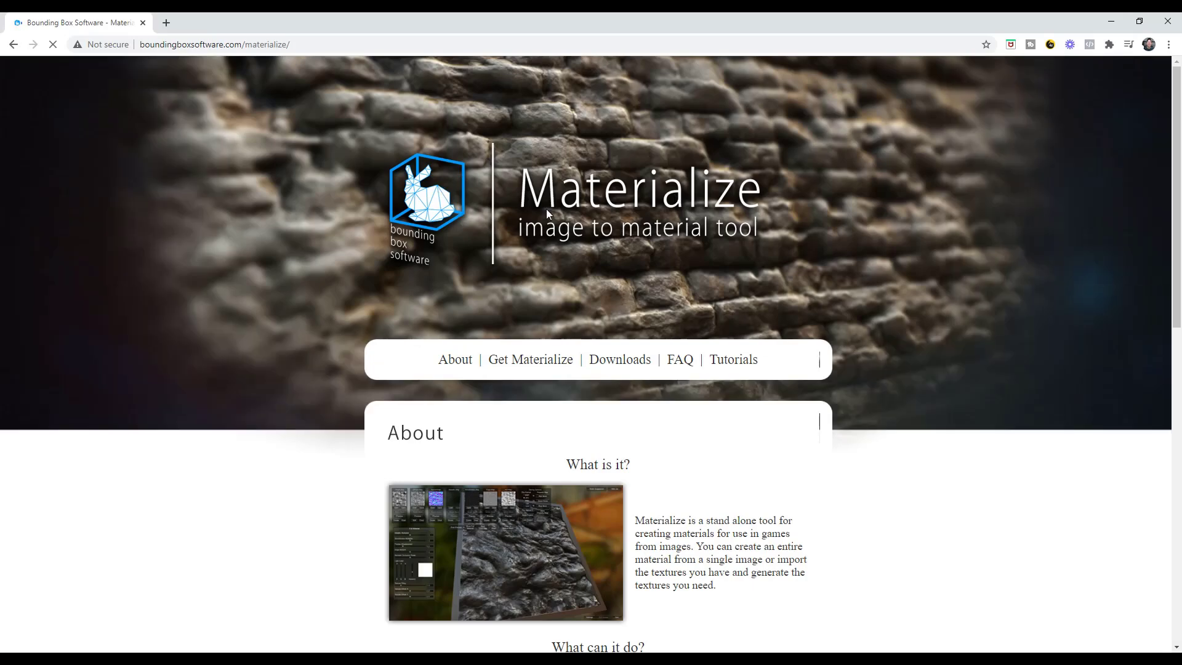
pyautogui.click(609, 366)
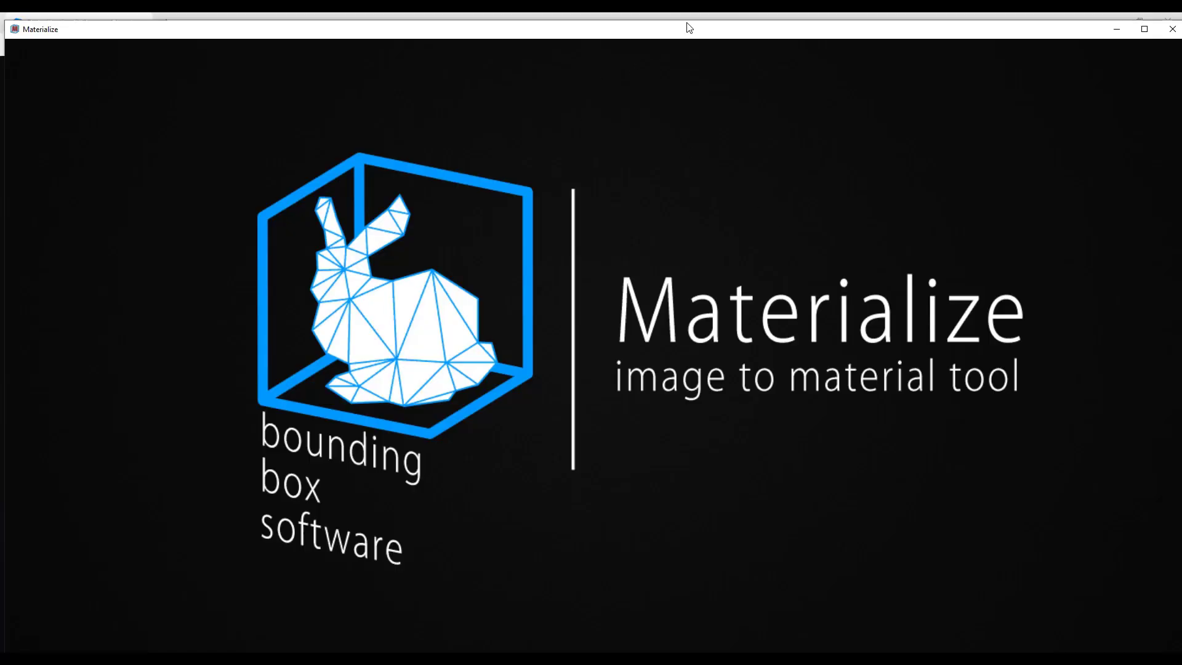
pyautogui.click(1144, 29)
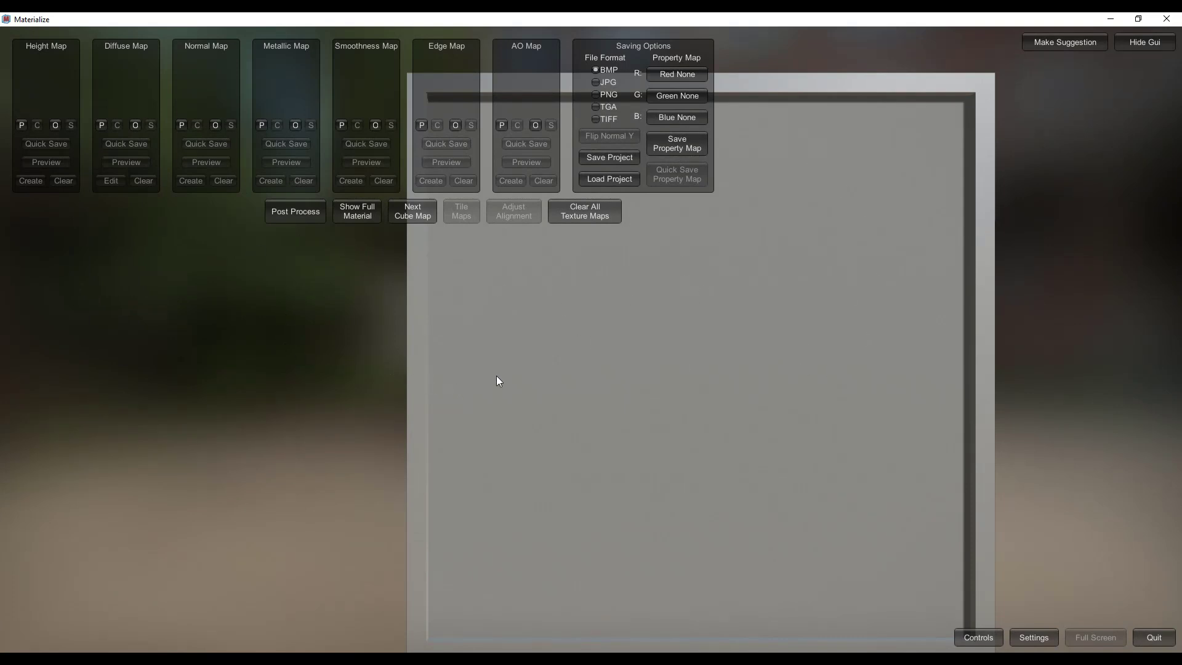
# Load Image.JPG as the diffuse map in Materialize and create a height map from it with the default settings
pyautogui.click(135, 126)
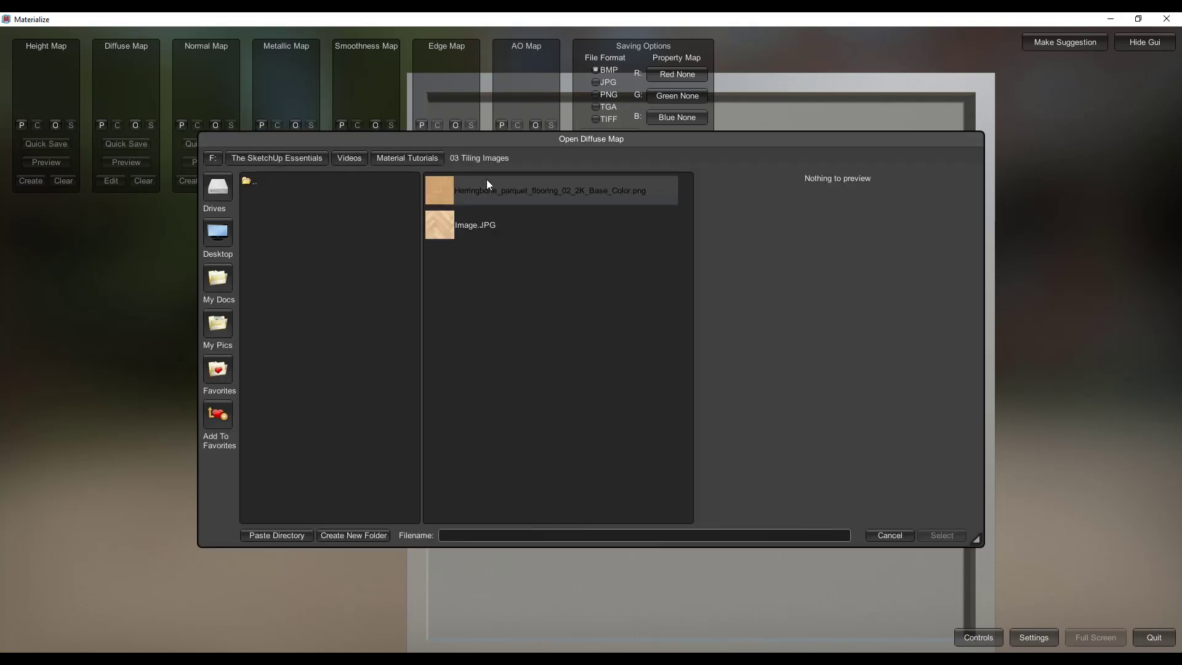
pyautogui.click(442, 226)
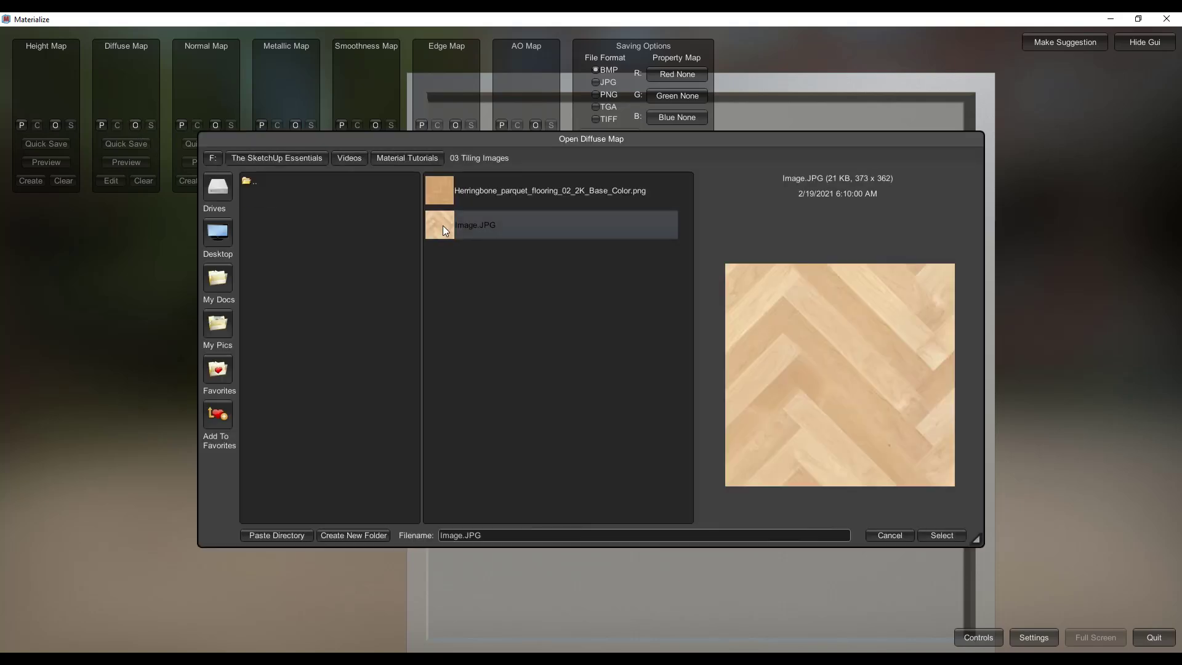
pyautogui.click(943, 533)
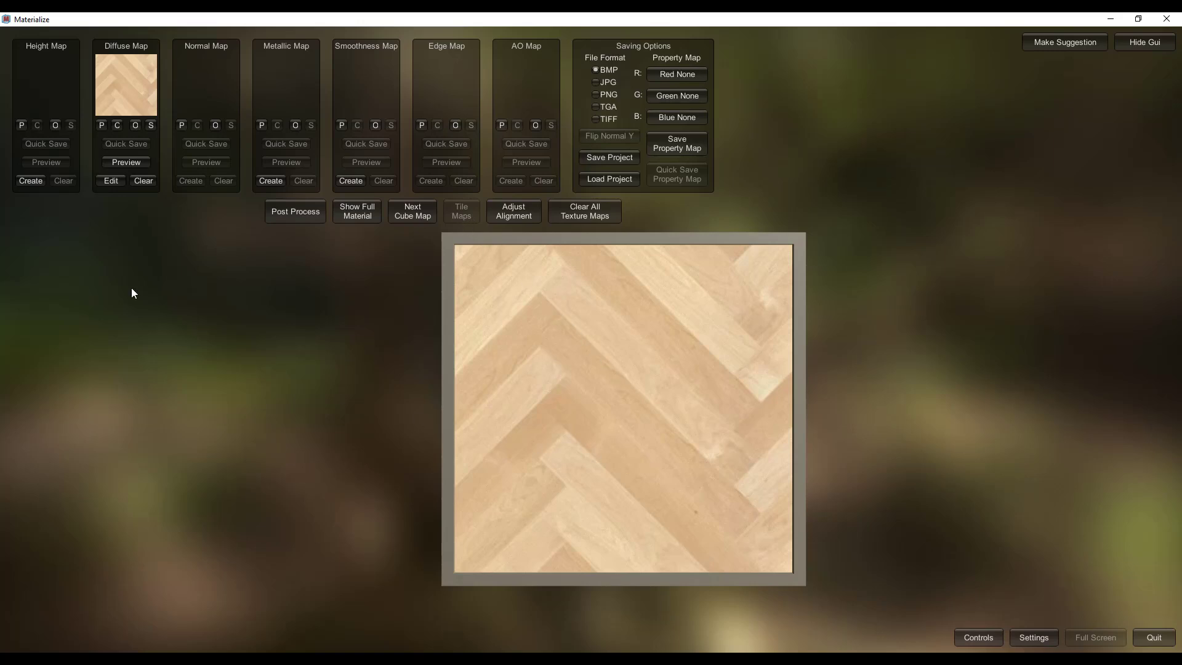
pyautogui.click(29, 180)
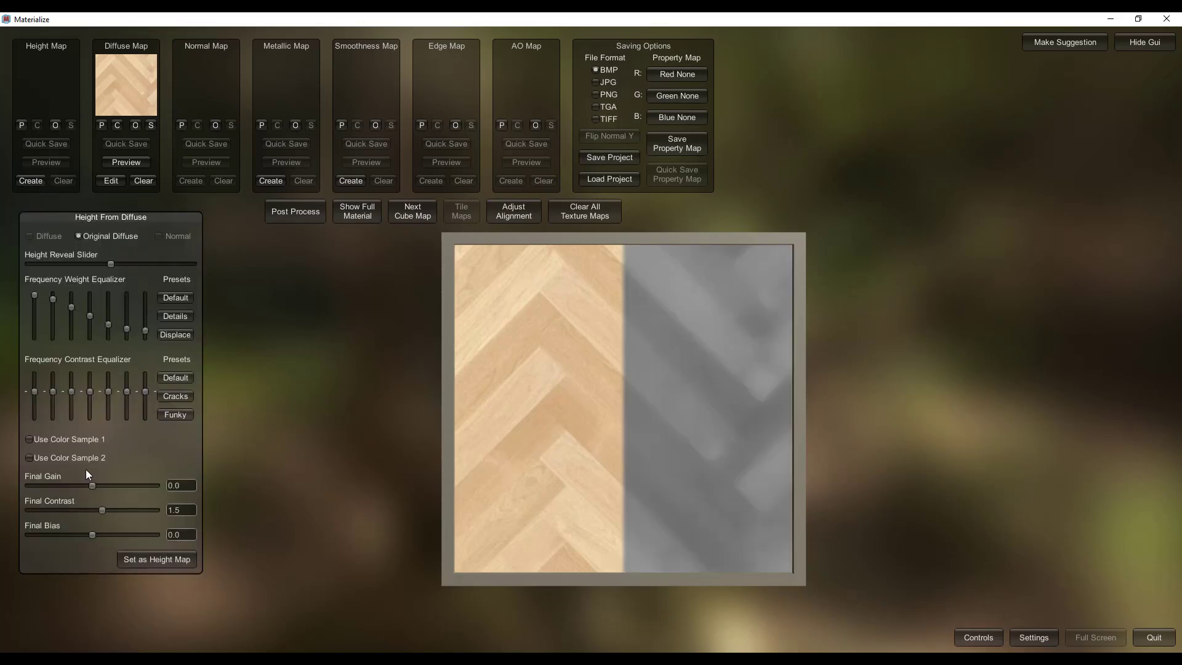
pyautogui.click(148, 560)
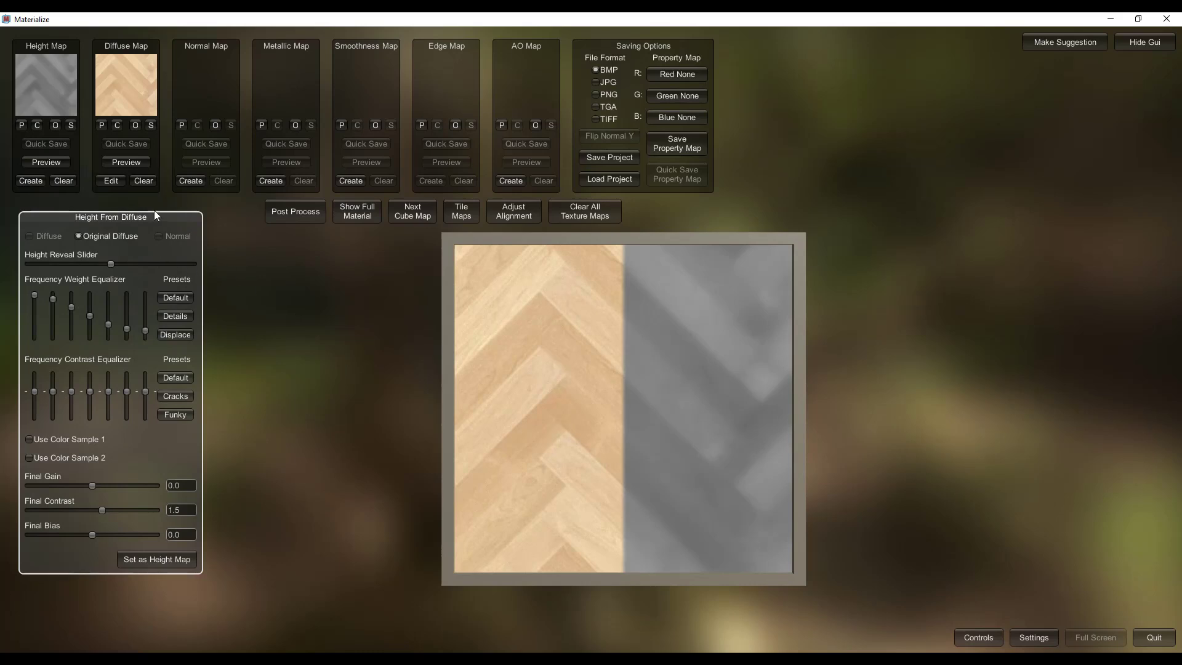
# Make the maps tileable with edge falloff about 0.52, Overlap X 0.575, Overlap Y about 0.54 and a tiling preview of about 3.5
pyautogui.click(463, 211)
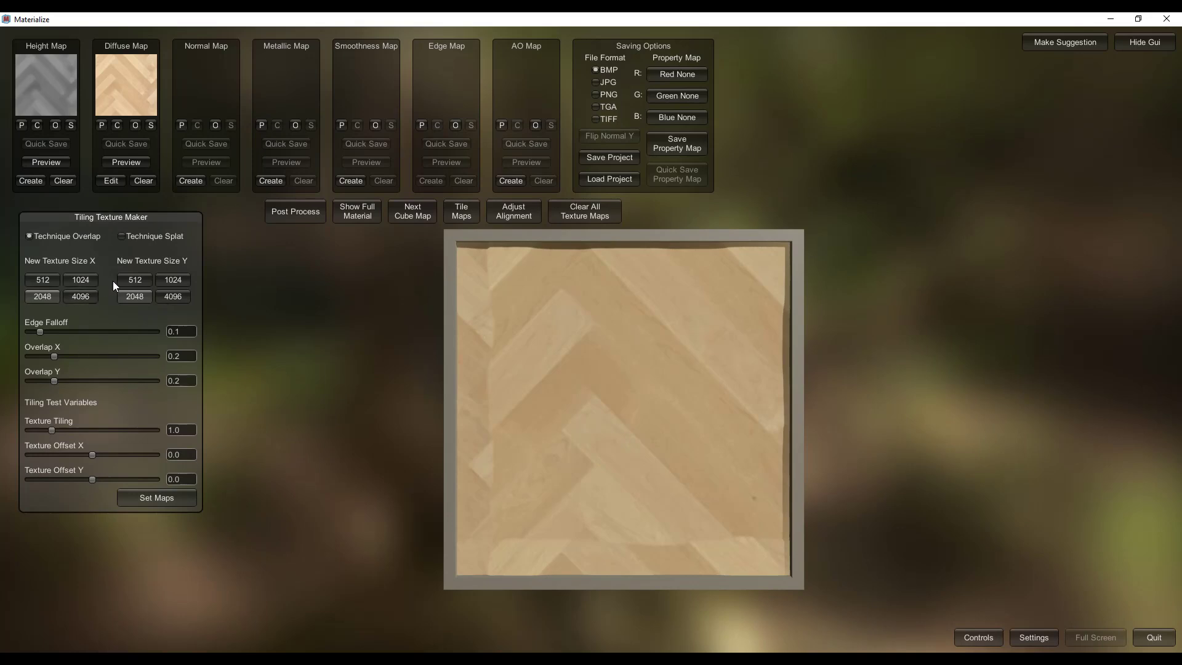
pyautogui.moveTo(54, 356)
pyautogui.mouseDown()
pyautogui.moveTo(68, 356)
pyautogui.moveTo(65, 379)
pyautogui.moveTo(51, 379)
pyautogui.moveTo(65, 377)
pyautogui.mouseUp()
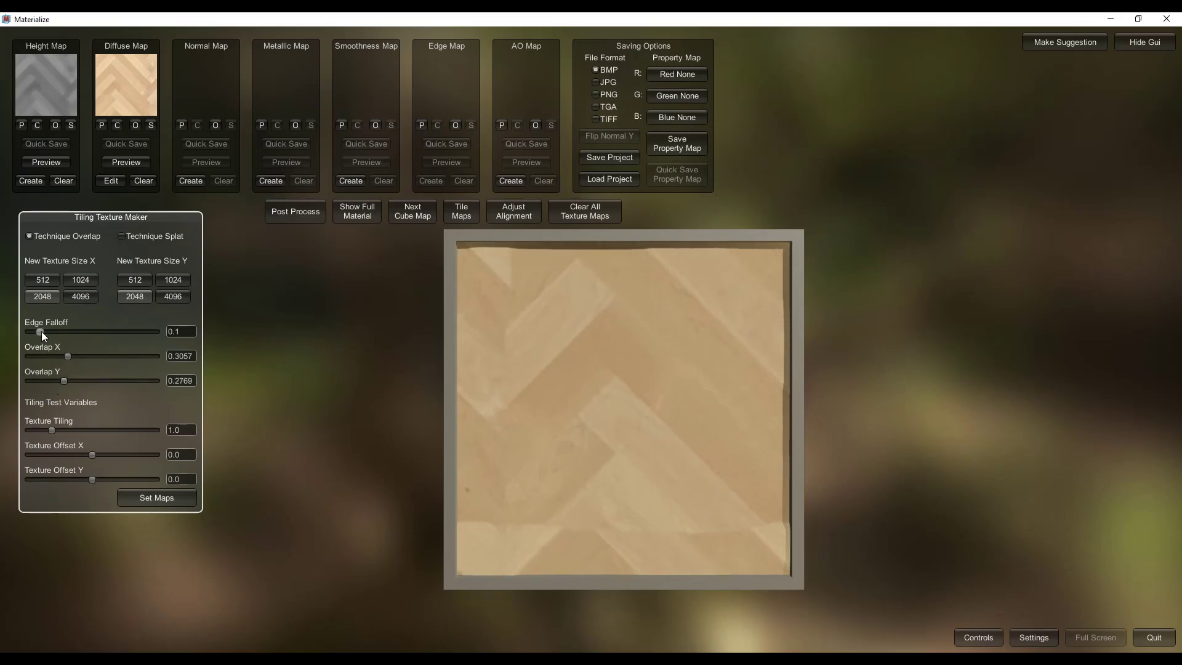
pyautogui.moveTo(42, 331)
pyautogui.mouseDown()
pyautogui.moveTo(61, 330)
pyautogui.moveTo(46, 331)
pyautogui.mouseUp()
pyautogui.moveTo(65, 380); pyautogui.dragTo(84, 351)
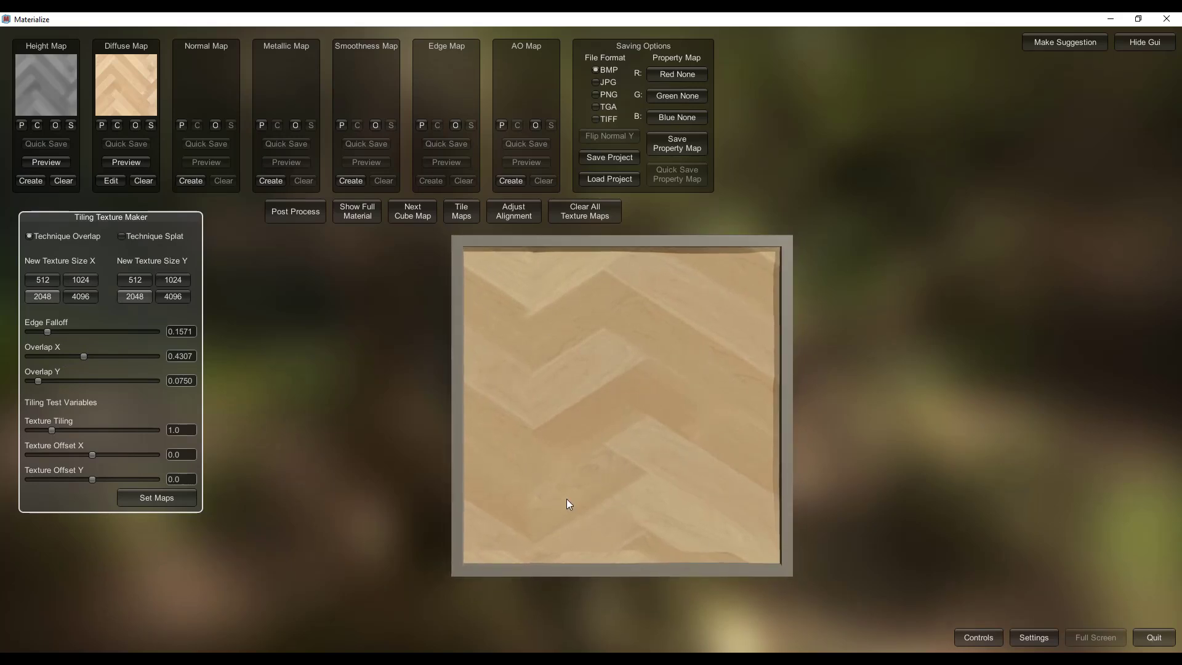
pyautogui.moveTo(53, 431); pyautogui.dragTo(118, 430)
pyautogui.moveTo(38, 381); pyautogui.dragTo(101, 381)
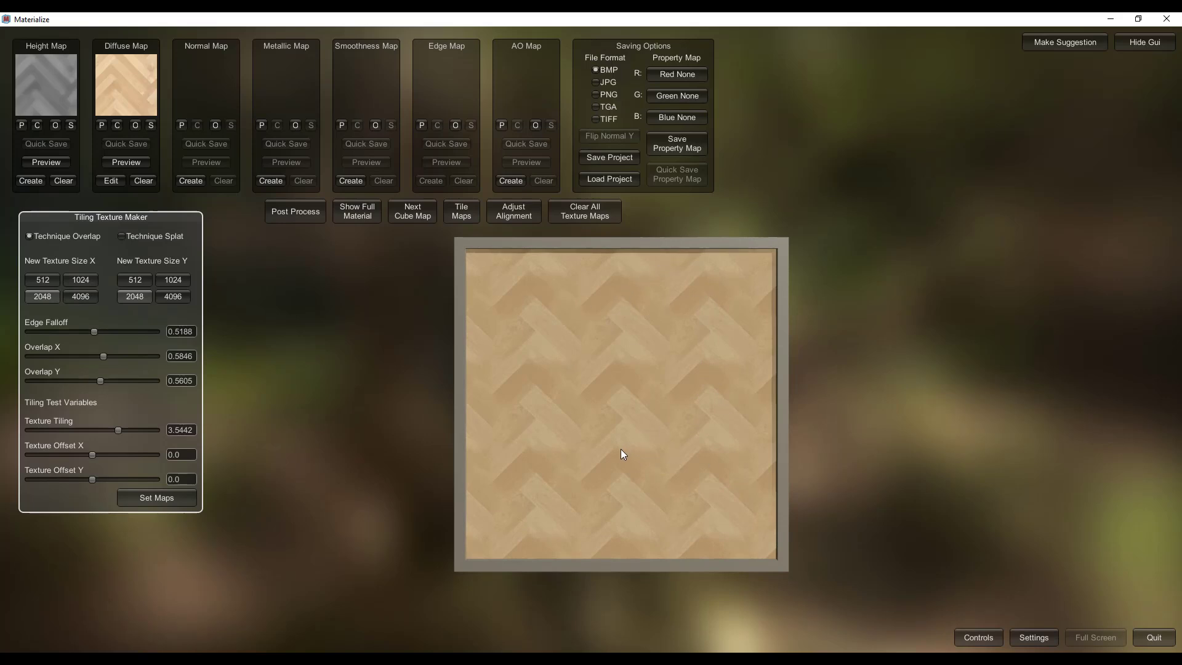
pyautogui.moveTo(100, 379); pyautogui.dragTo(102, 355)
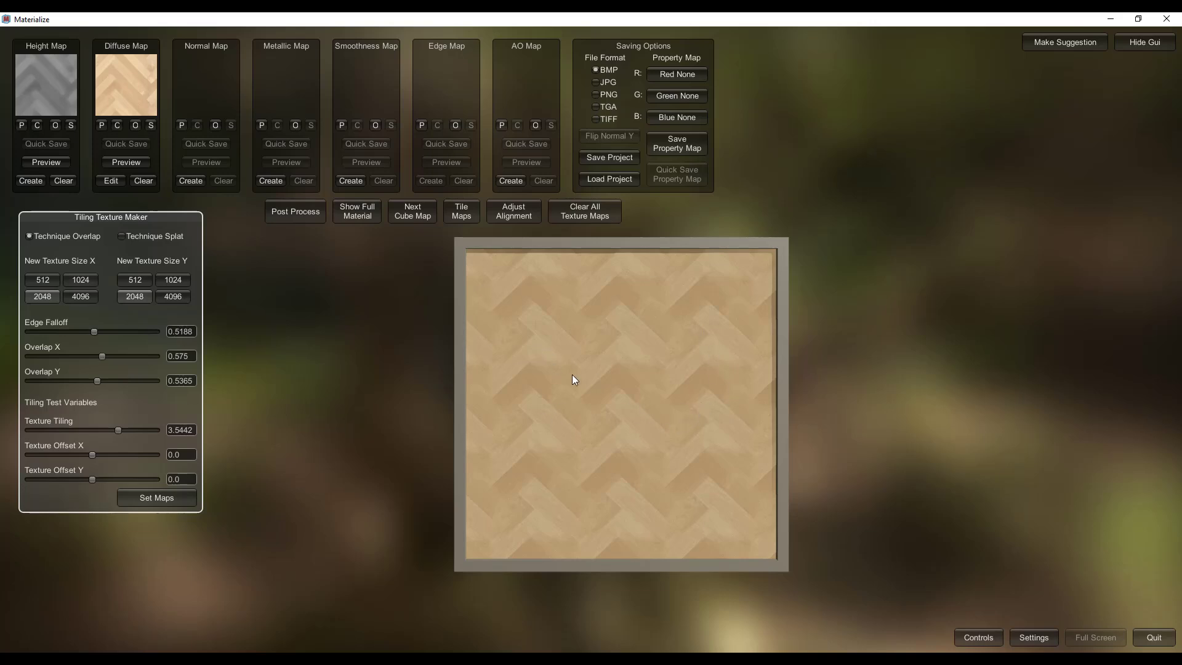
pyautogui.click(138, 496)
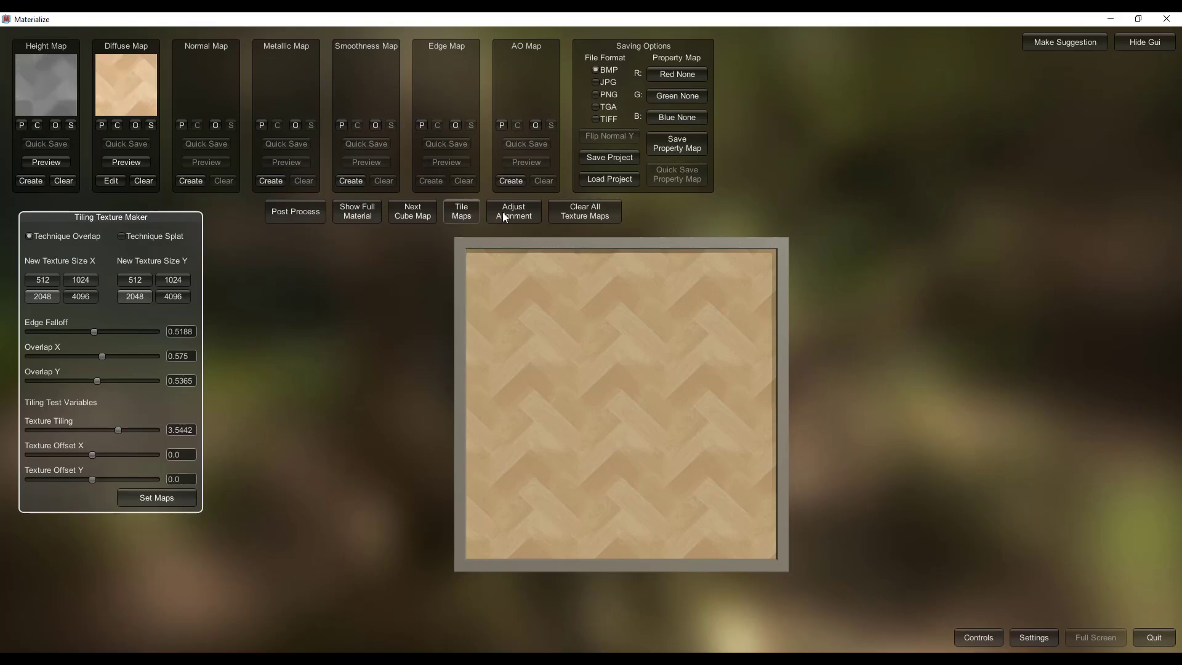
# Save the tiled diffuse map as FixedTexture in the 03 Tiling Images folder in BMP format
pyautogui.click(153, 126)
pyautogui.click(474, 534)
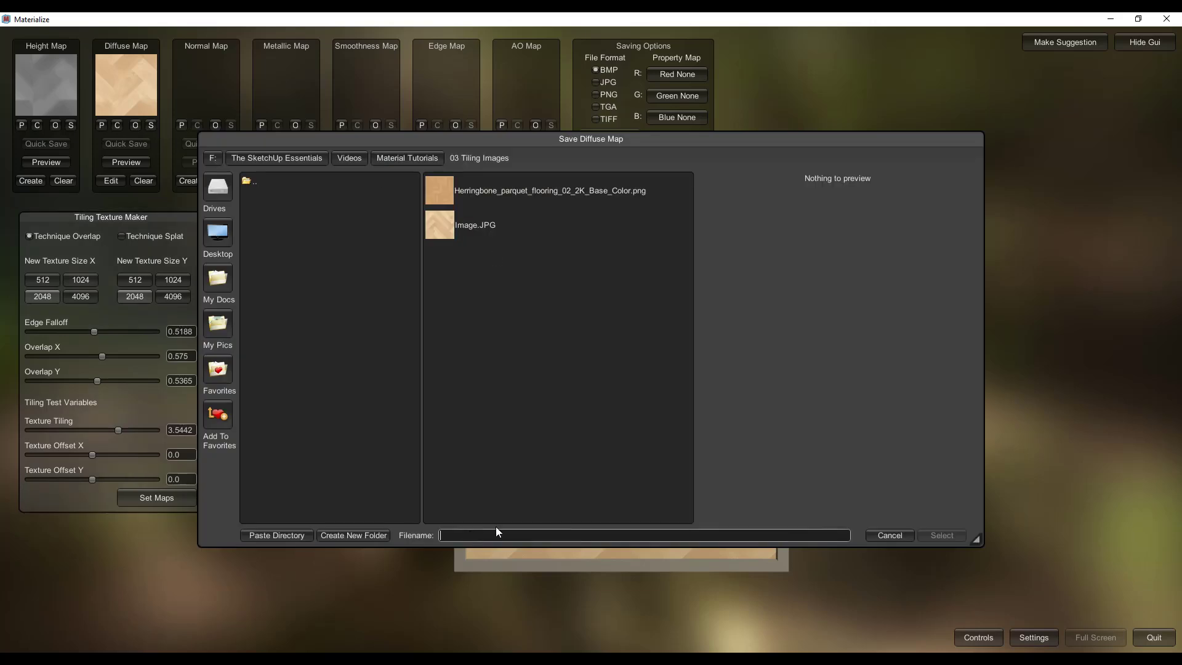
pyautogui.write('FixedTexture')
pyautogui.click(942, 535)
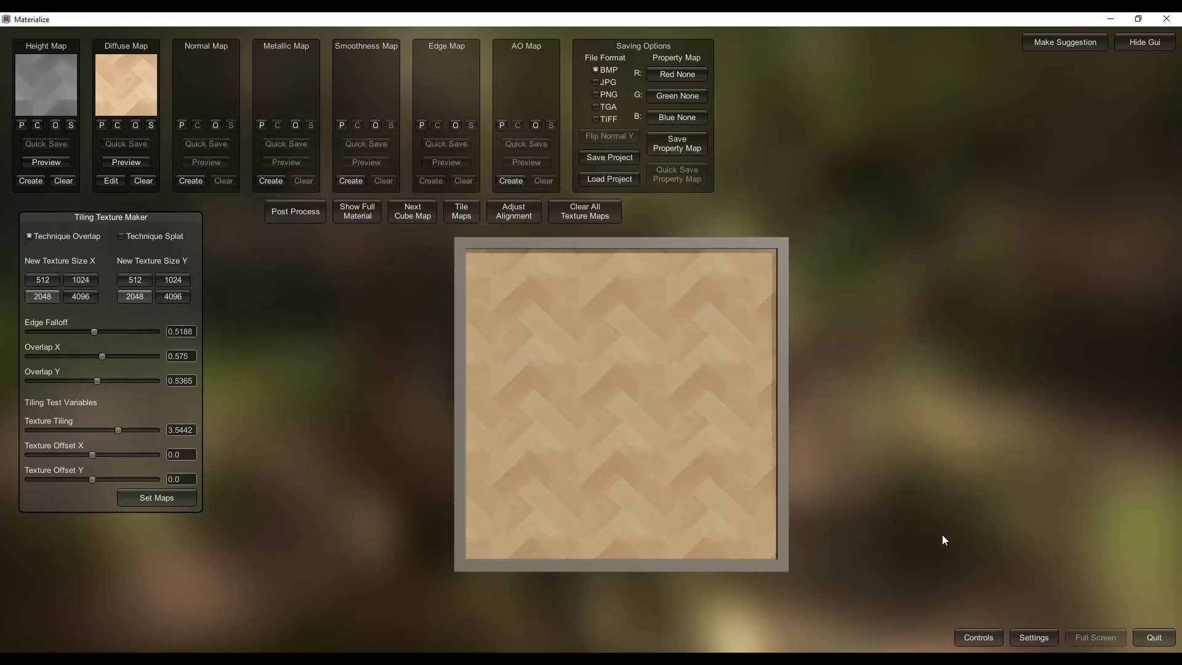
# Switch back to SketchUp and create a new material that uses FixedTexture.bmp as its texture image
pyautogui.click(1111, 20)
pyautogui.click(1163, 225)
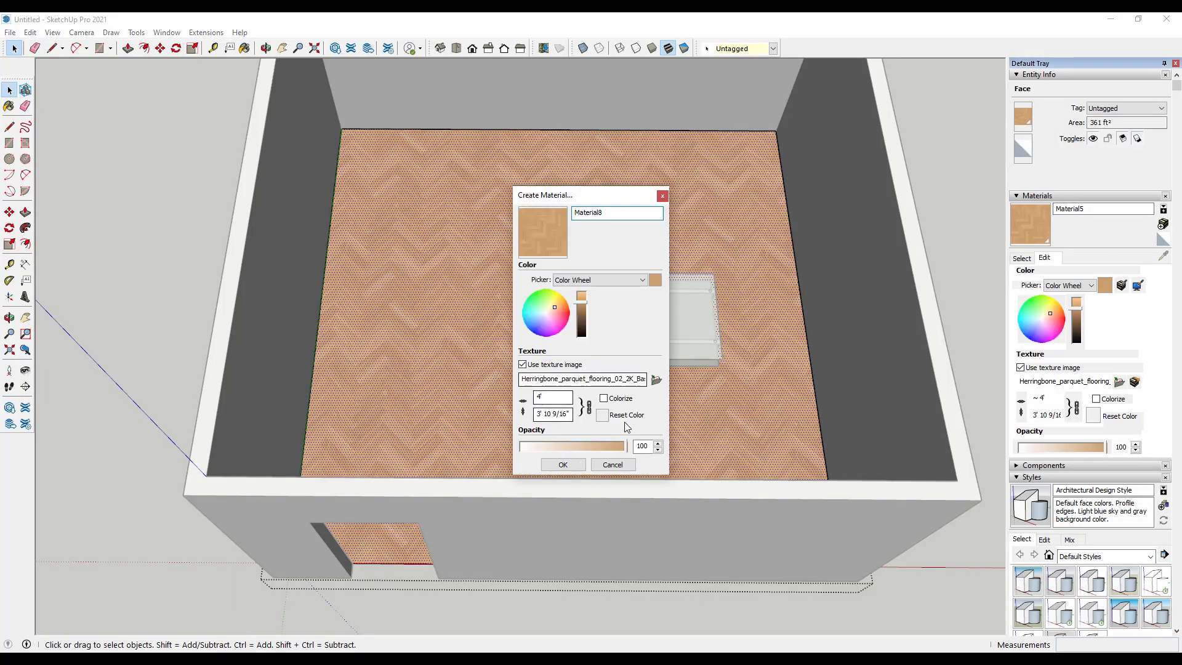
pyautogui.click(658, 389)
pyautogui.click(633, 292)
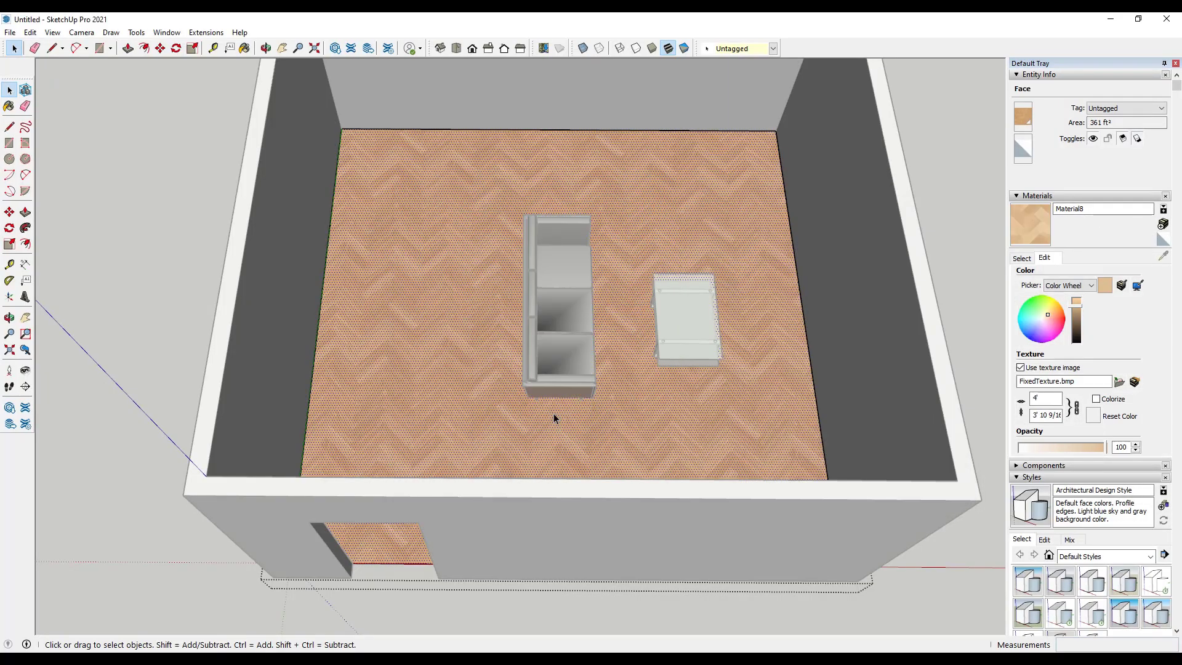
# Paint the floor with the FixedTexture material and set its texture width to 12 inches
pyautogui.write('b')
pyautogui.write('12')
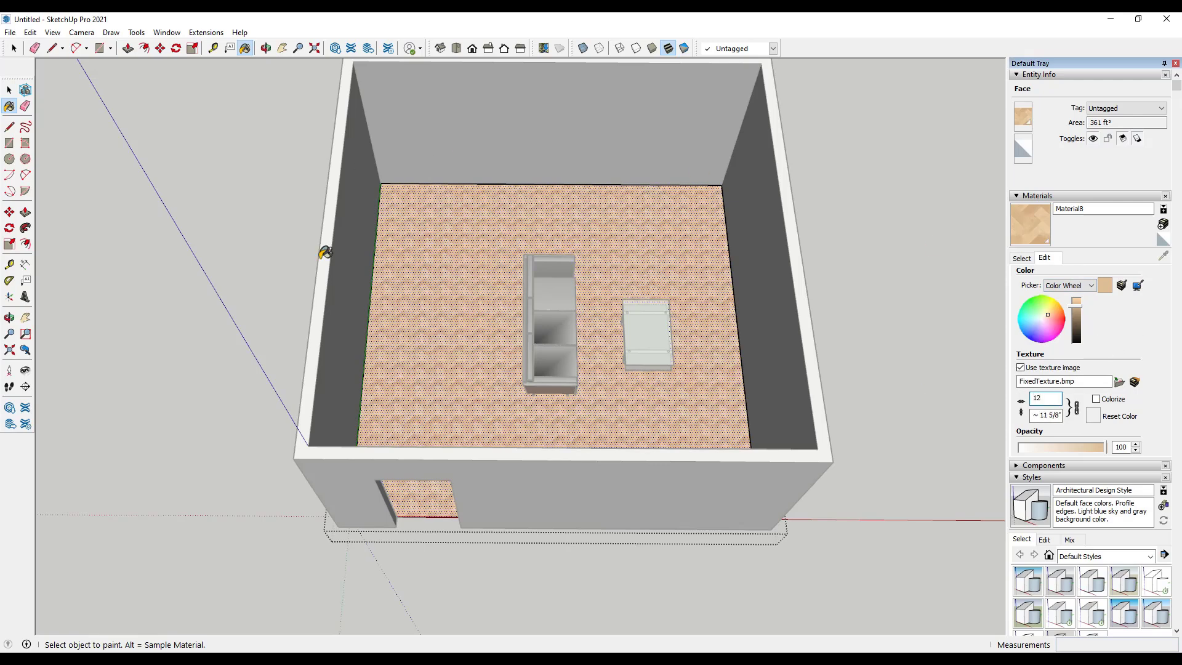
pyautogui.scroll(10, 462, 282)
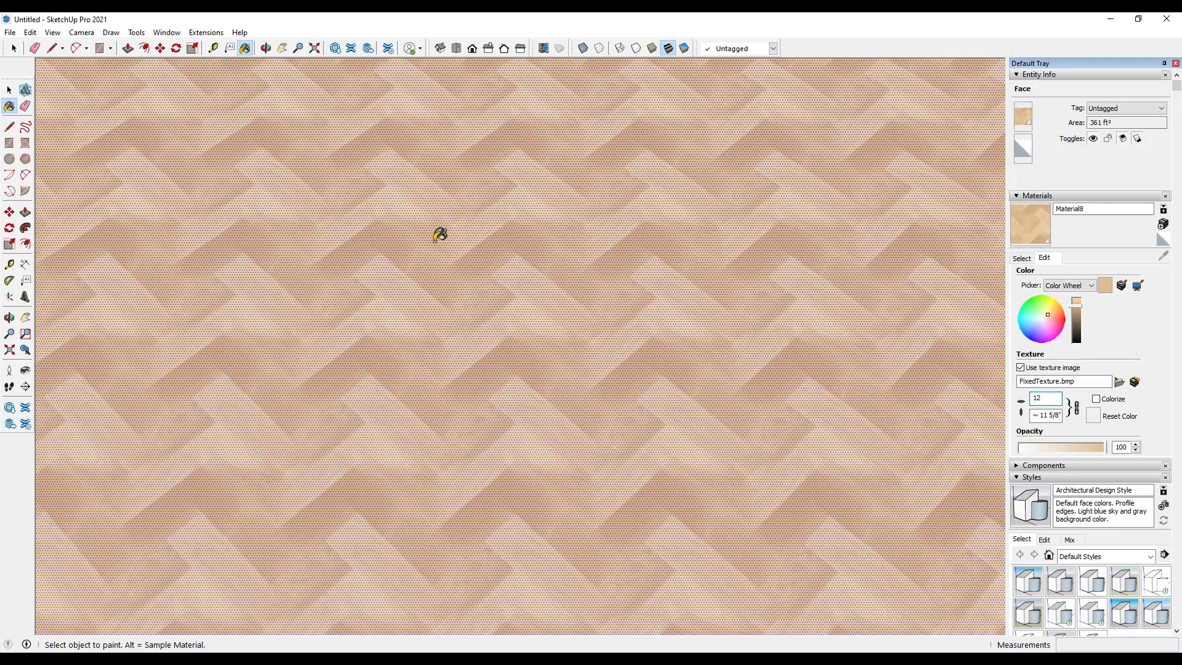
pyautogui.scroll(-5, 448, 224)
# Set the FixedTexture material's width to 24 inches and check how its tiles meet across the floor
pyautogui.click(1052, 399)
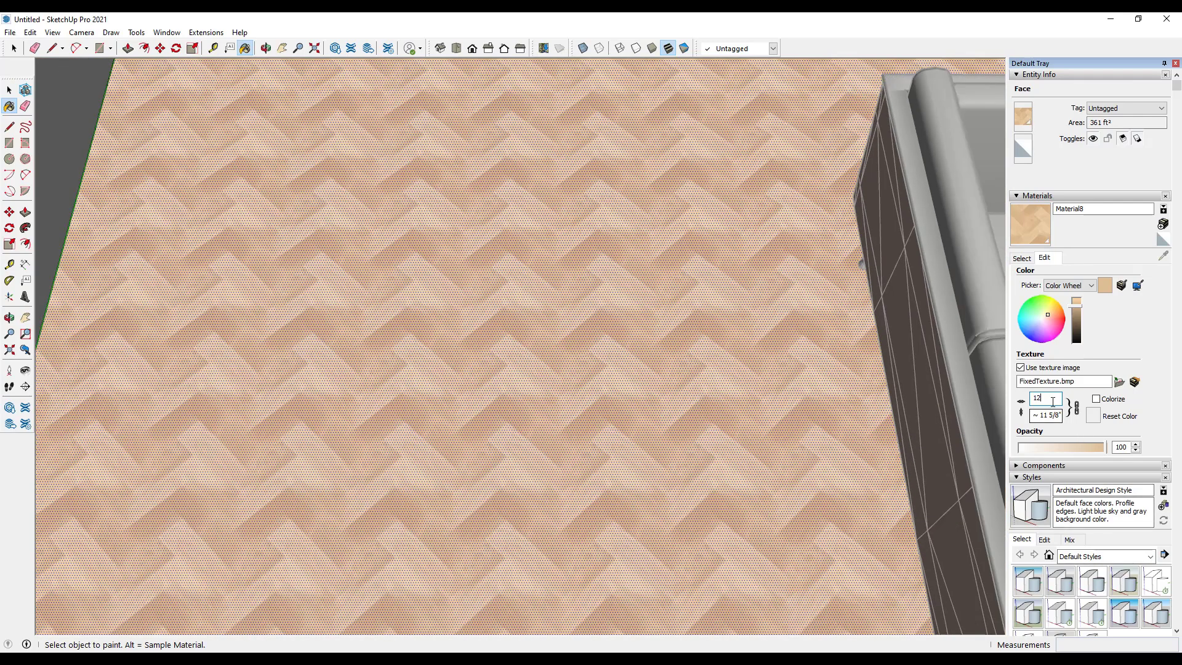
pyautogui.press('BackSpace')
pyautogui.press('BackSpace')
pyautogui.write('24')
pyautogui.press('Return')
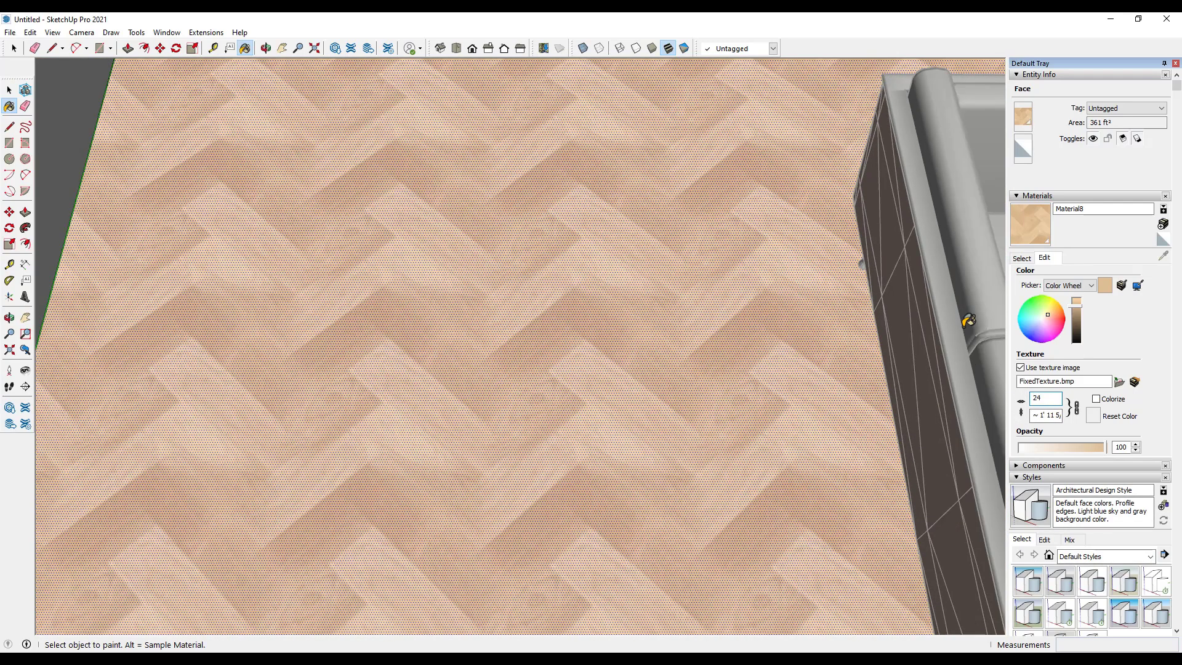
pyautogui.scroll(-8, 591, 374)
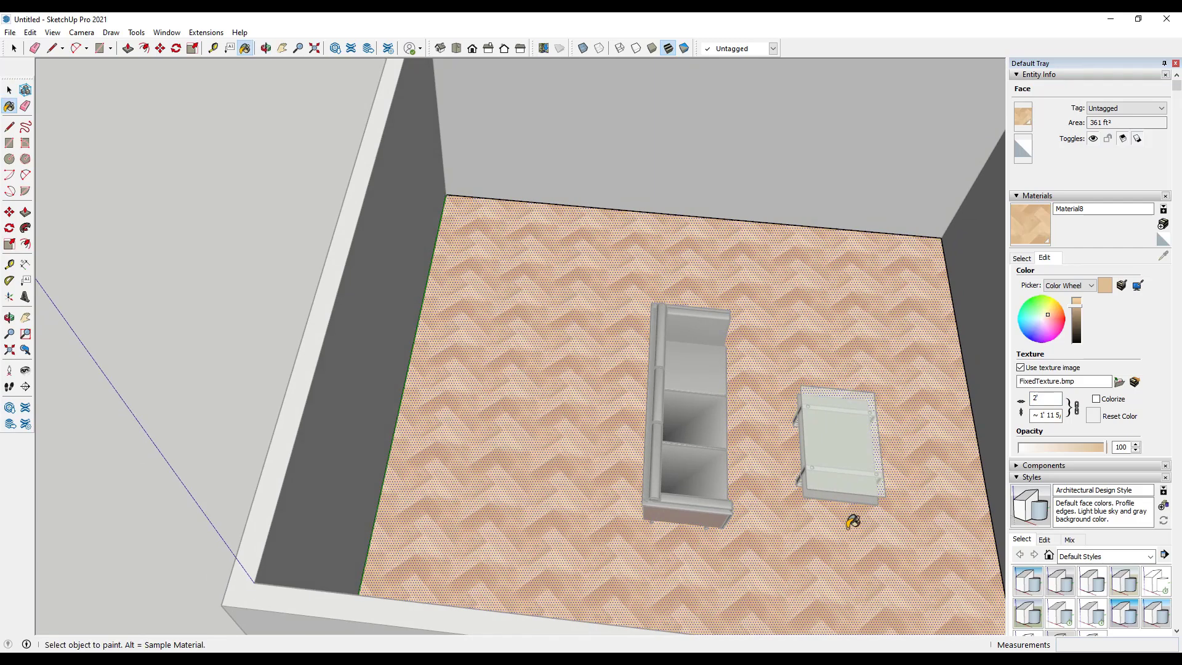
pyautogui.scroll(-3, 846, 505)
pyautogui.moveTo(839, 482); pyautogui.dragTo(690, 474, button='middle')
pyautogui.press('space')
pyautogui.scroll(3, 450, 409)
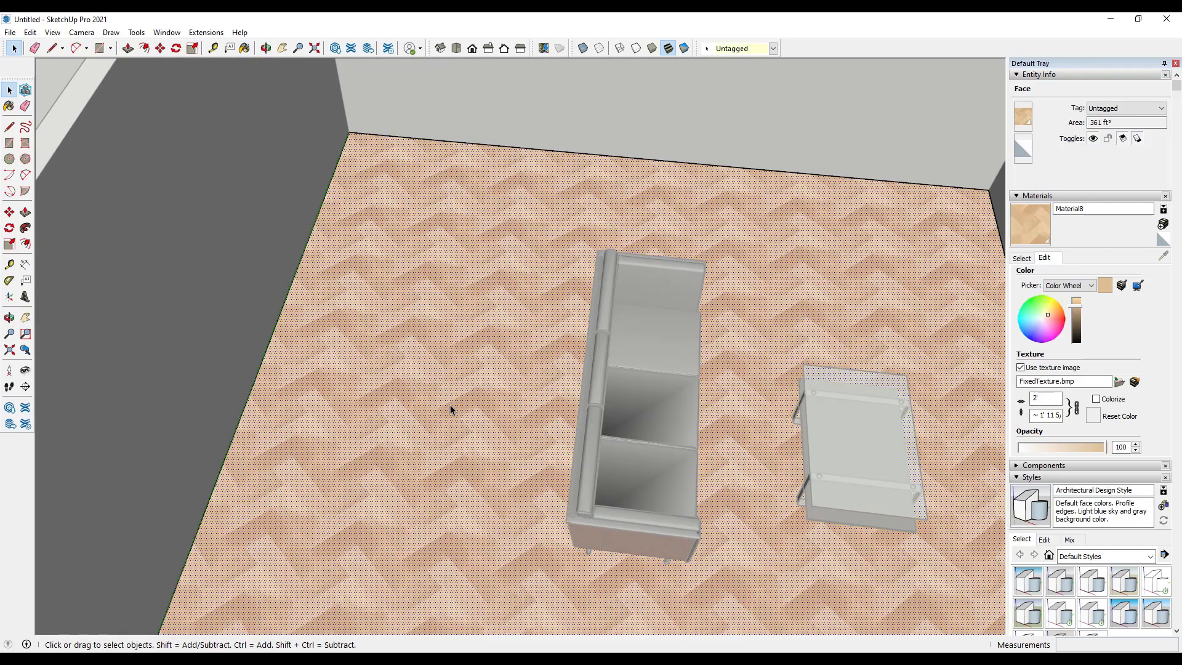